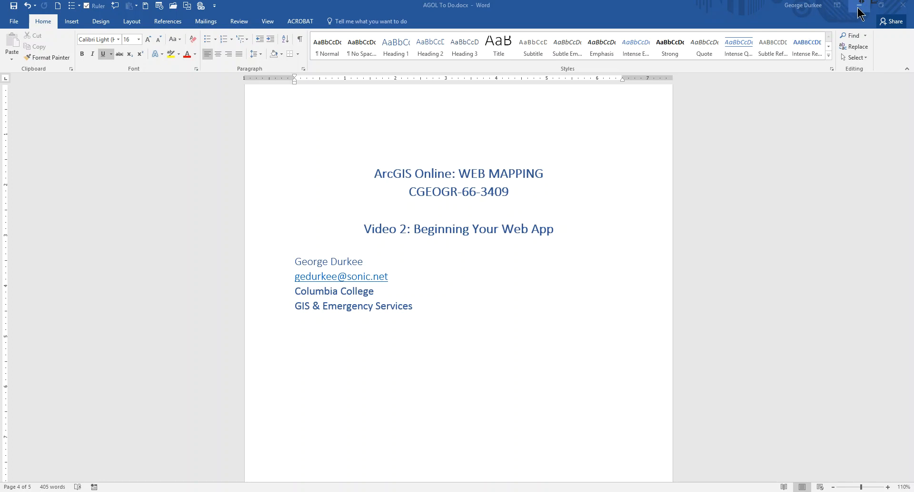
- Switch from Word to the Draft Emergency Fire Web Map in ArcGIS Online and start creating a web app from it
{"action": "left_click", "coordinate": [860, 12]}
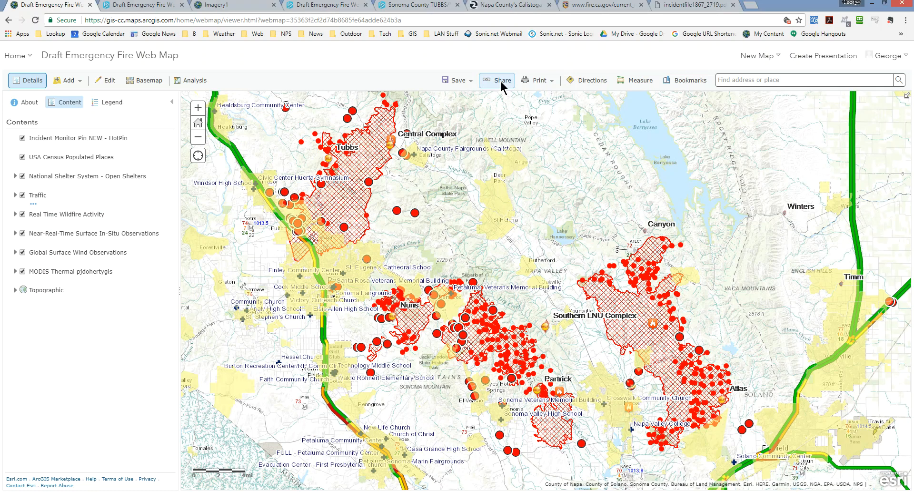
{"action": "left_click", "coordinate": [502, 85]}
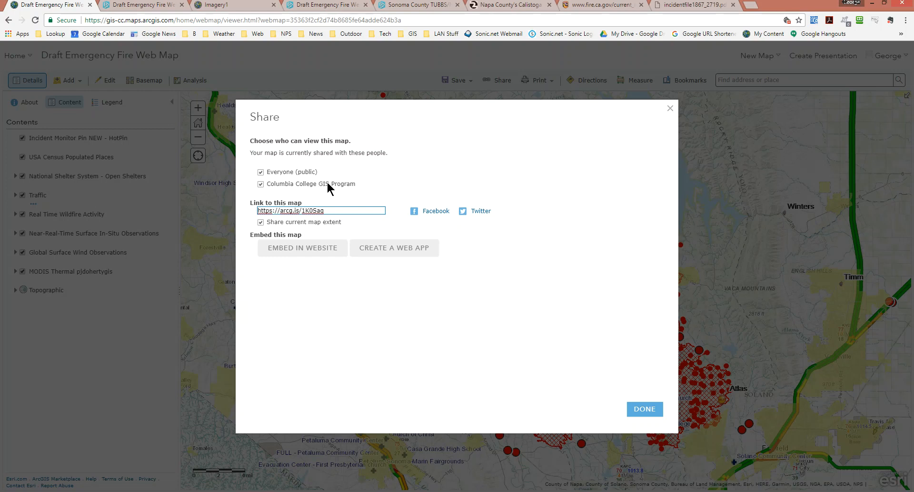
{"action": "left_click", "coordinate": [376, 251]}
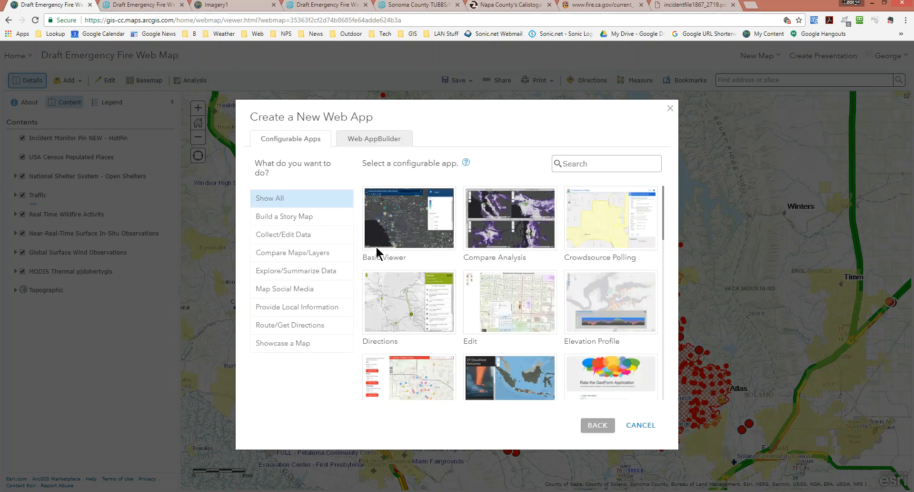
- Examine the range of configurable app templates offered for the new web app
{"action": "mouse_move", "coordinate": [372, 228]}
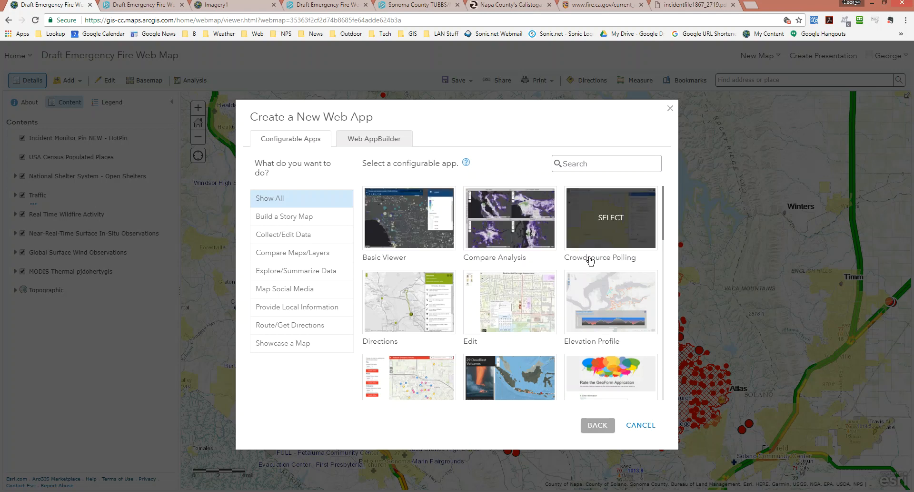
{"action": "scroll", "coordinate": [516, 281], "scroll_direction": "down", "scroll_amount": 1}
{"action": "scroll", "coordinate": [517, 281], "scroll_direction": "down", "scroll_amount": 8}
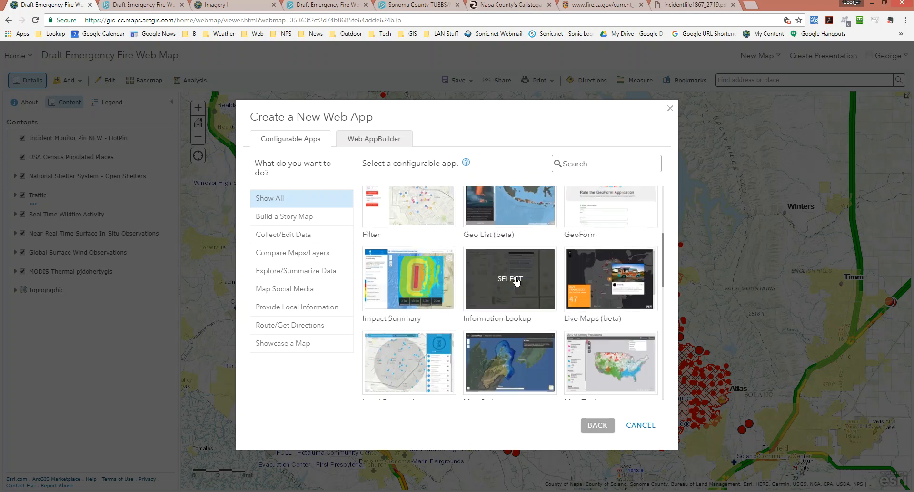
{"action": "scroll", "coordinate": [517, 286], "scroll_direction": "down", "scroll_amount": 3}
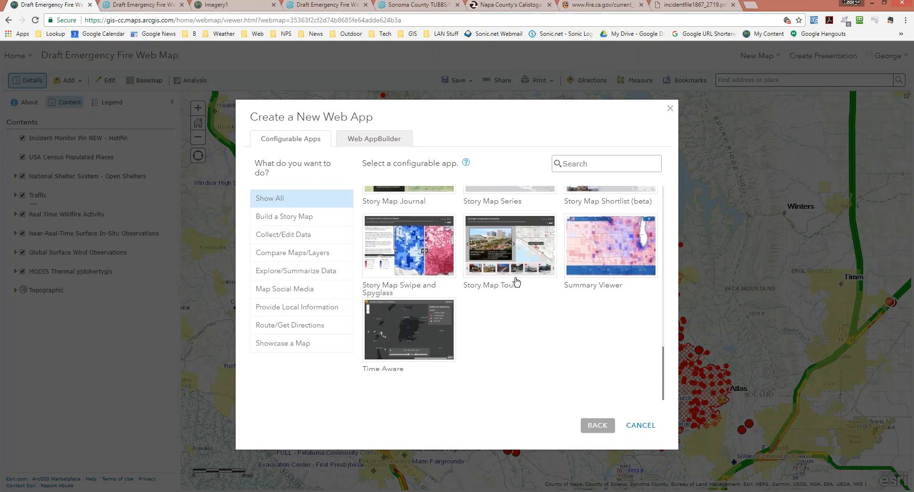
{"action": "scroll", "coordinate": [520, 334], "scroll_direction": "up", "scroll_amount": 10}
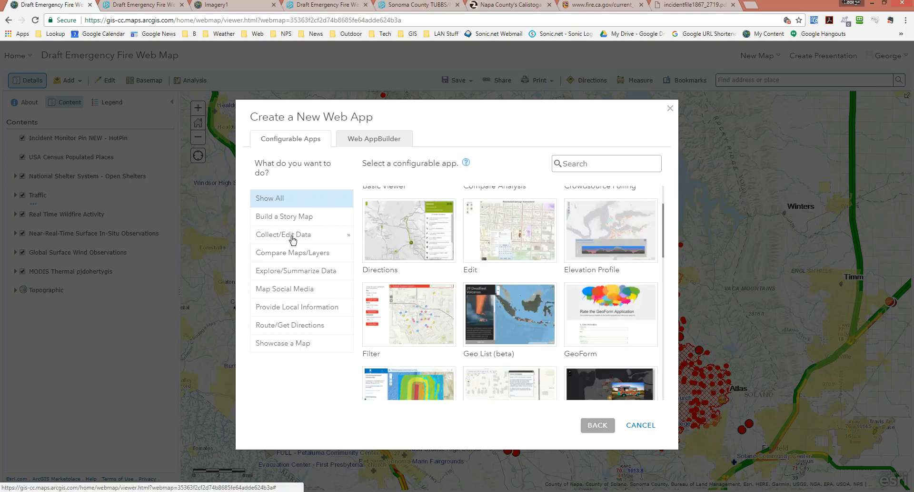
{"action": "mouse_move", "coordinate": [402, 234]}
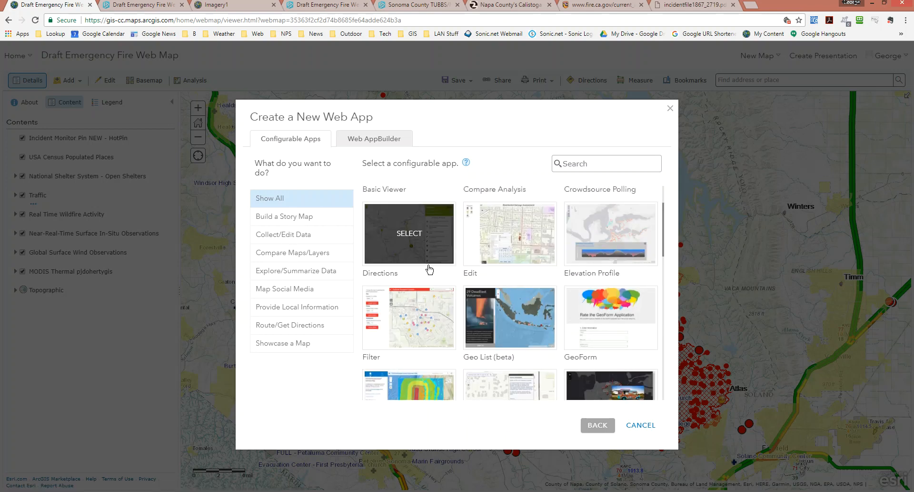
{"action": "scroll", "coordinate": [427, 267], "scroll_direction": "up", "scroll_amount": 2}
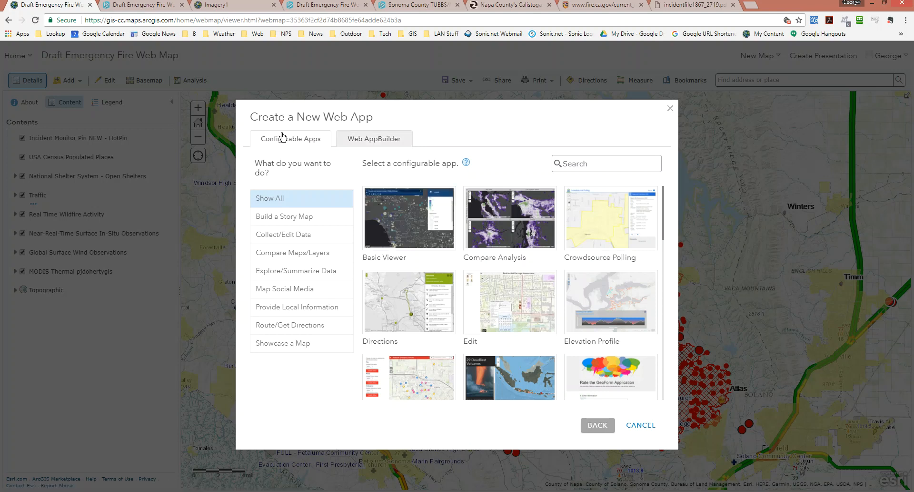
- Create a Web AppBuilder app titled "Draft Emergency Fire App Map" with the summary "Fire information map draft"
{"action": "left_click", "coordinate": [374, 141]}
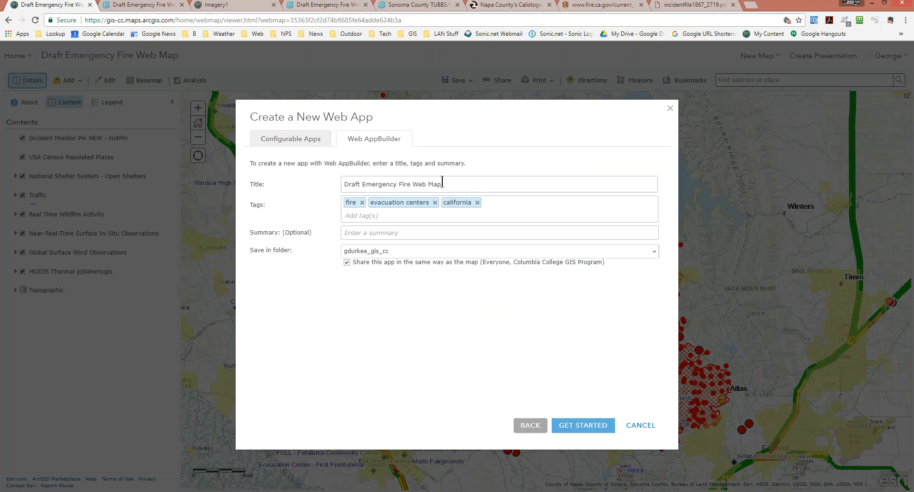
{"action": "left_click_drag", "start_coordinate": [413, 185], "coordinate": [426, 184]}
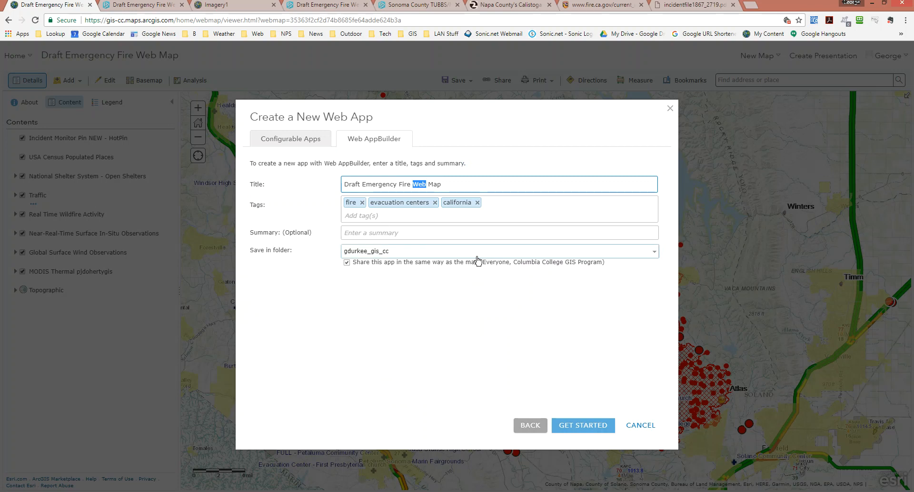
{"action": "type", "text": "App"}
{"action": "left_click", "coordinate": [402, 234]}
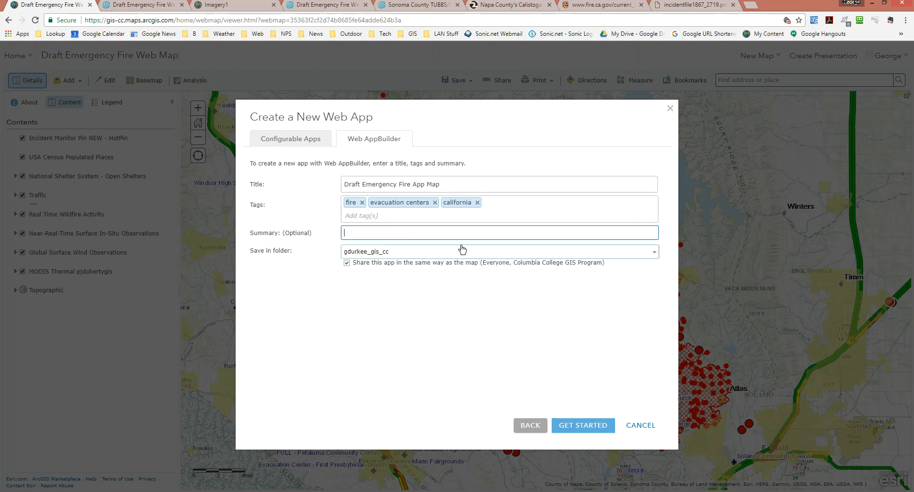
{"action": "type", "text": "Fire information map draft"}
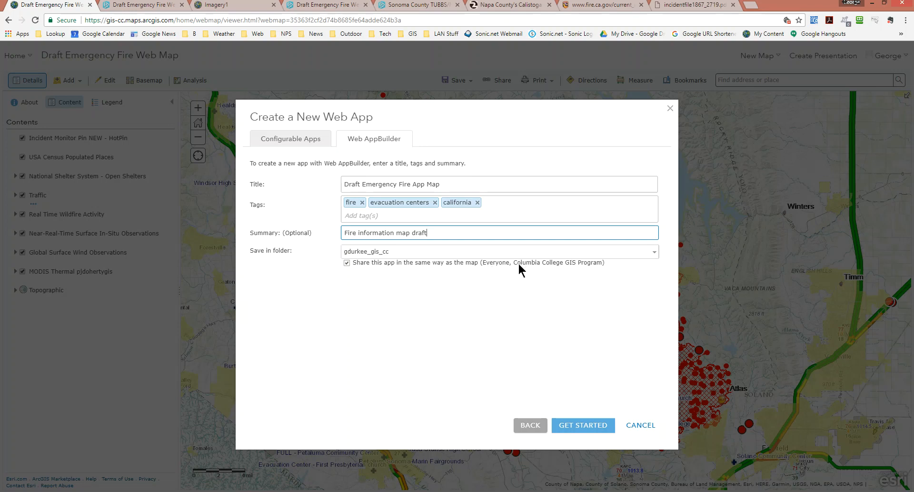
{"action": "left_click", "coordinate": [577, 425]}
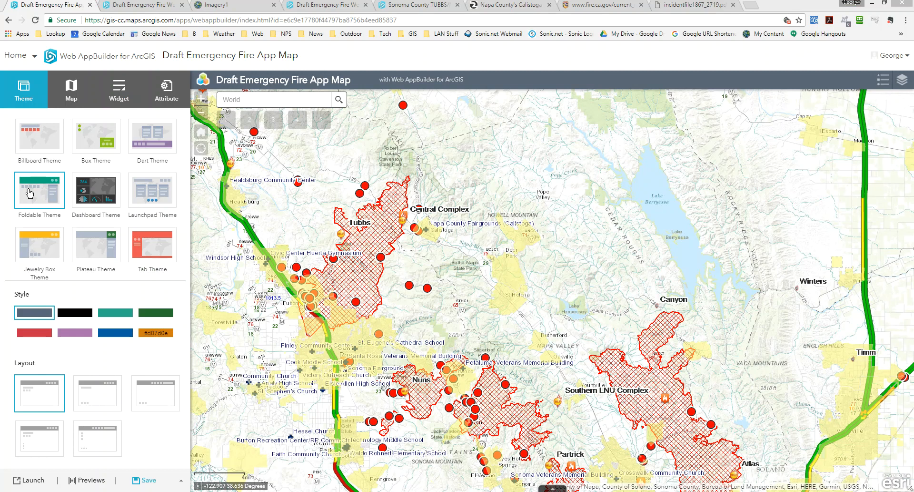
- Try the Billboard and Box themes on the app, and return to the Foldable Theme
{"action": "left_click", "coordinate": [43, 140]}
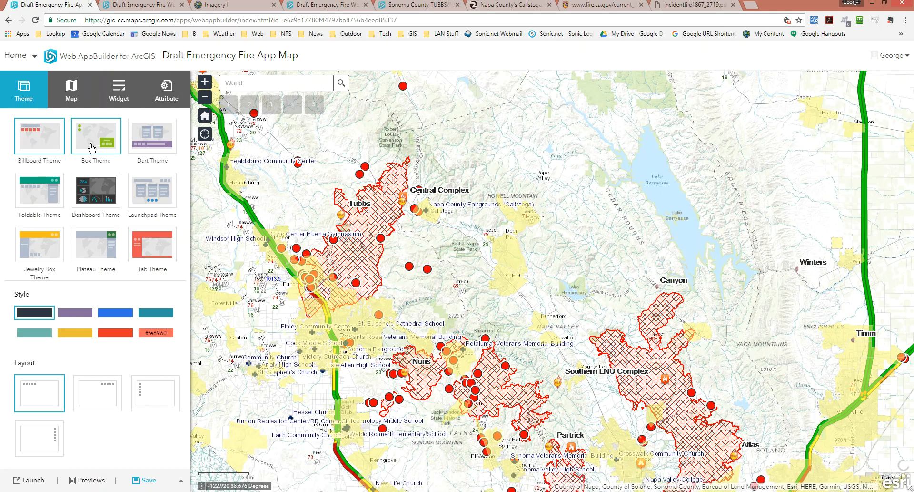
{"action": "left_click", "coordinate": [94, 146]}
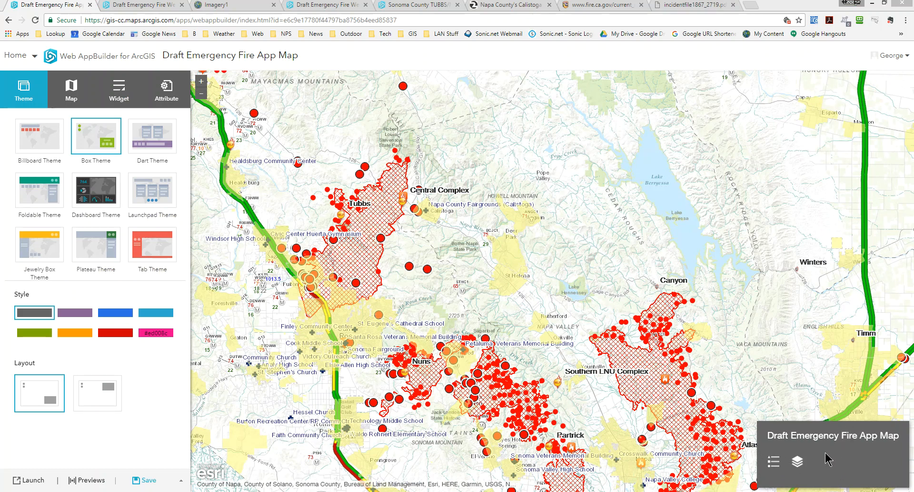
{"action": "left_click", "coordinate": [50, 194]}
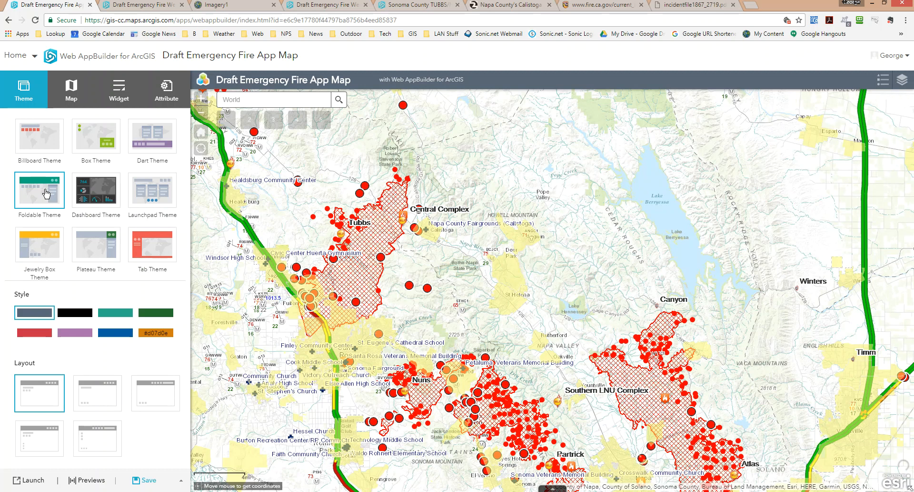
- Apply the dark blue style to the Foldable Theme, try its second layout and return to the first
{"action": "left_click", "coordinate": [109, 336]}
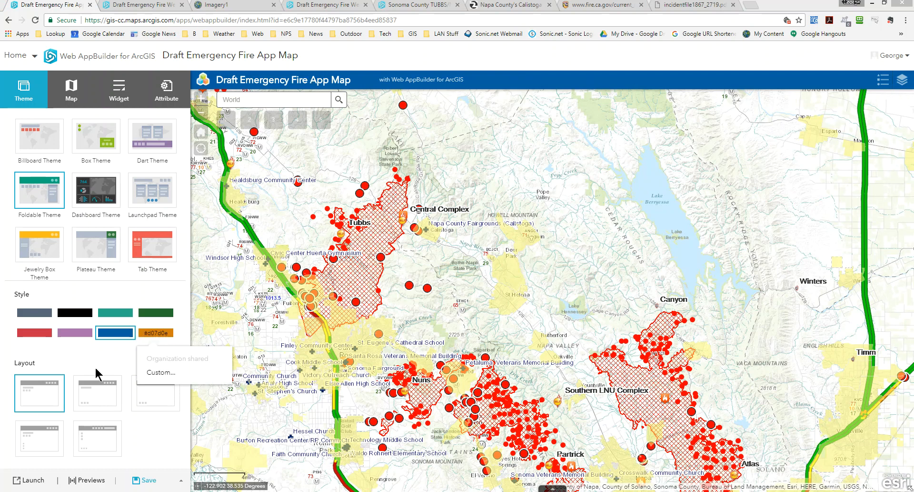
{"action": "left_click", "coordinate": [102, 398]}
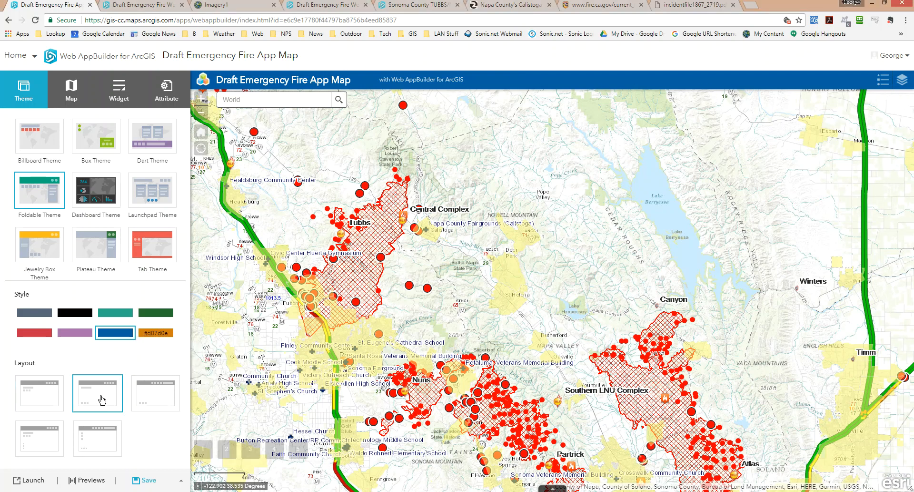
{"action": "left_click", "coordinate": [42, 393]}
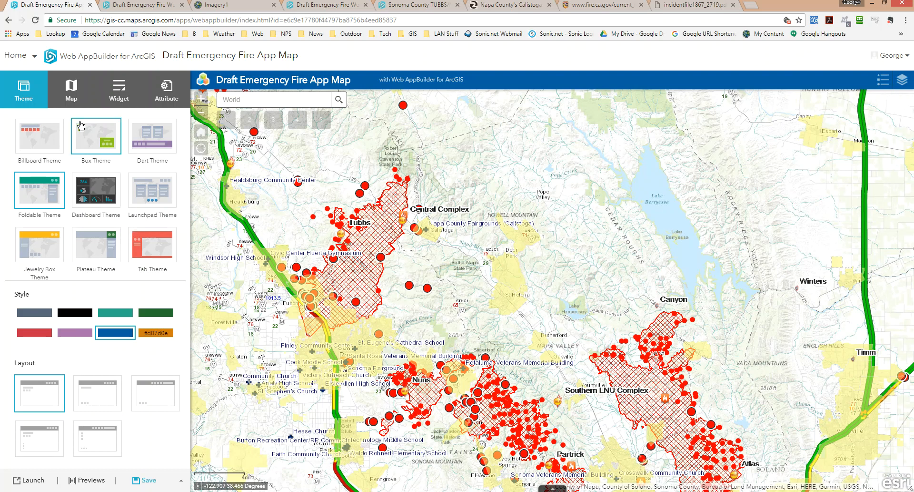
- Keep the map's refresh interval at "Honor each layer's interval" and save the app
{"action": "left_click", "coordinate": [67, 87]}
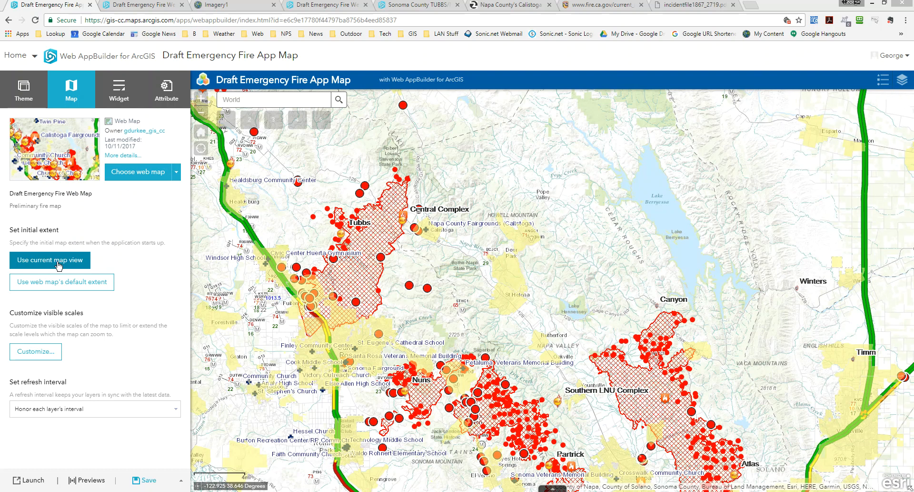
{"action": "left_click_drag", "start_coordinate": [403, 336], "coordinate": [423, 262]}
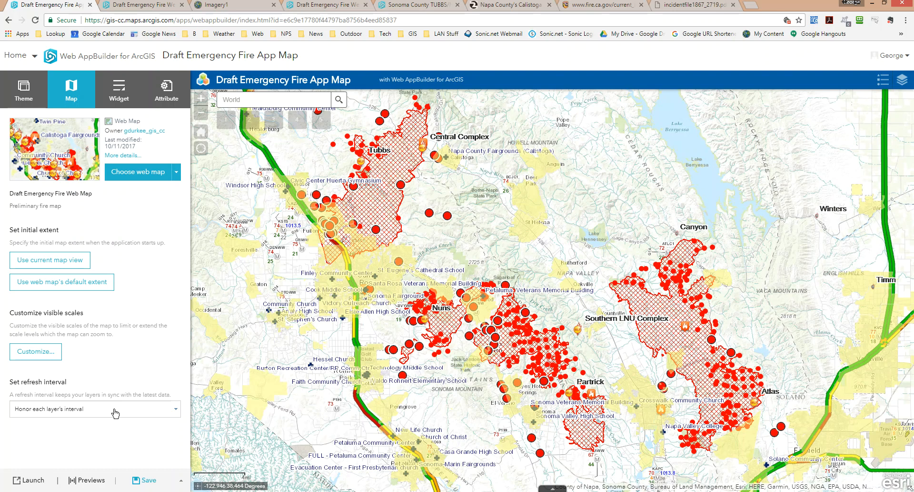
{"action": "left_click", "coordinate": [174, 409]}
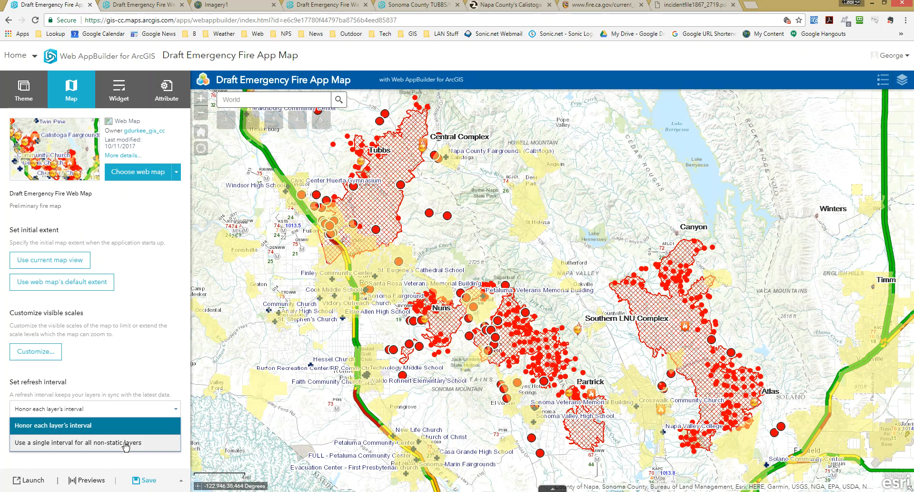
{"action": "left_click", "coordinate": [130, 423]}
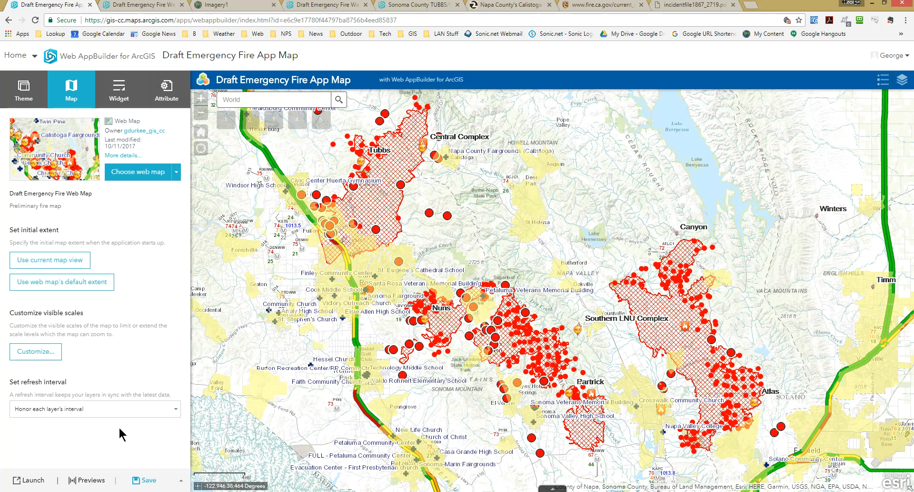
{"action": "left_click", "coordinate": [148, 482]}
- Turn on the Splash widget for the app
{"action": "left_click", "coordinate": [123, 89]}
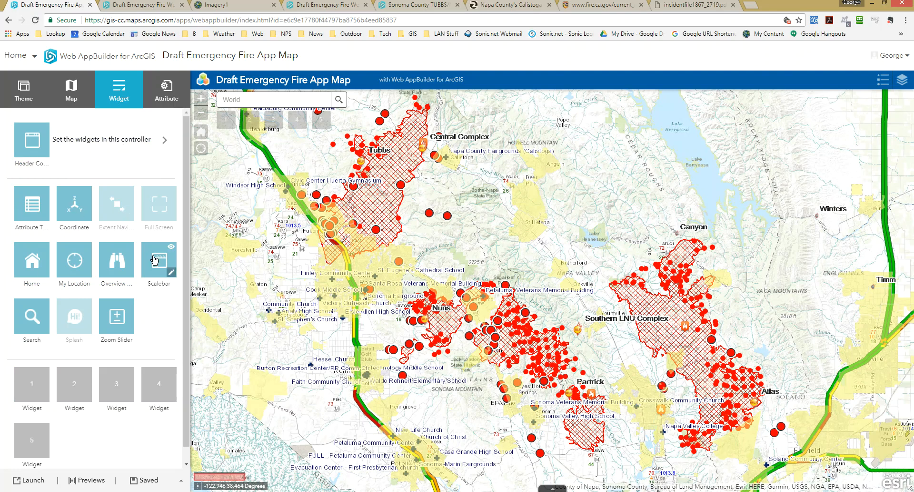
{"action": "mouse_move", "coordinate": [125, 320]}
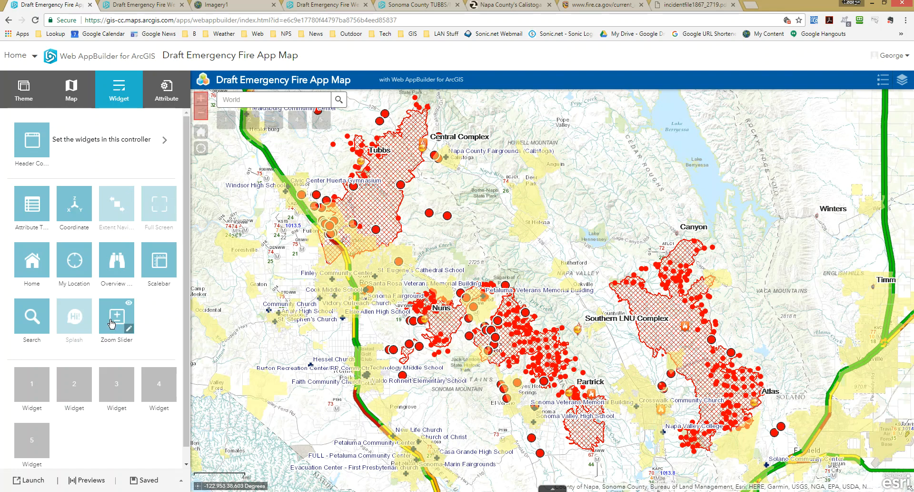
{"action": "mouse_move", "coordinate": [77, 327]}
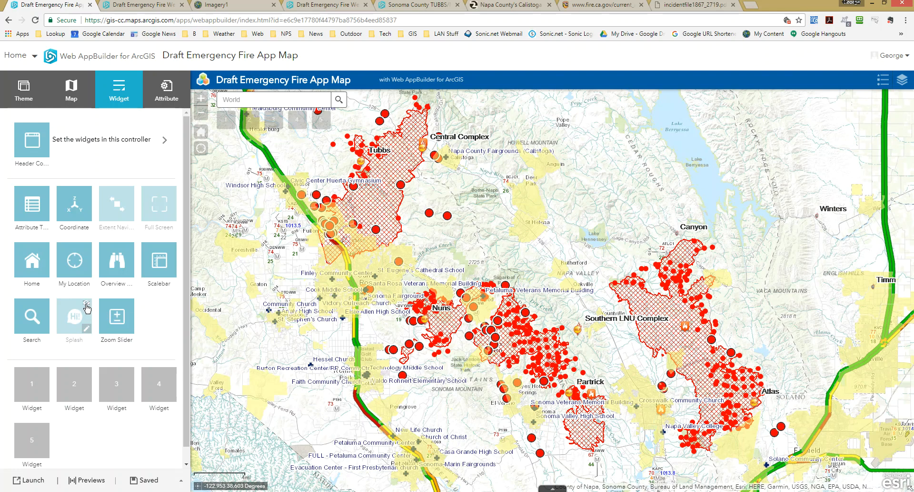
{"action": "left_click", "coordinate": [86, 306]}
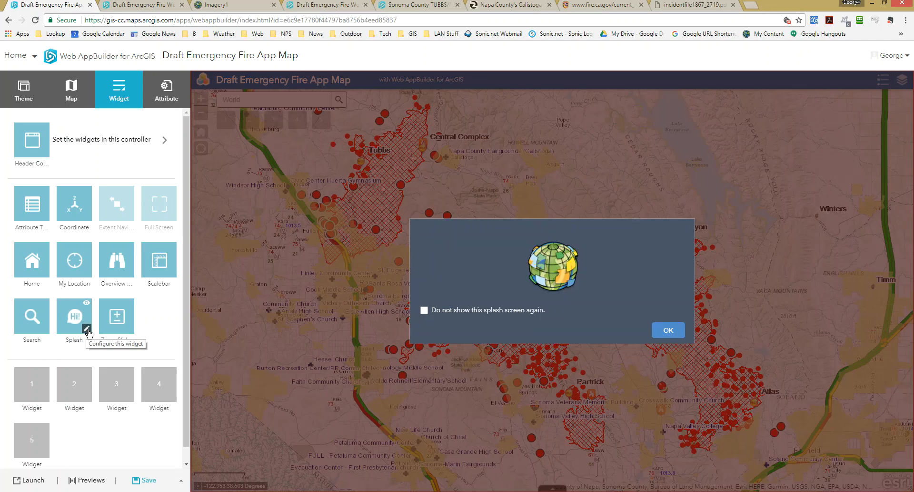
- Configure the Splash widget's content by deleting the default globe image and aligning the text left
{"action": "left_click", "coordinate": [87, 329]}
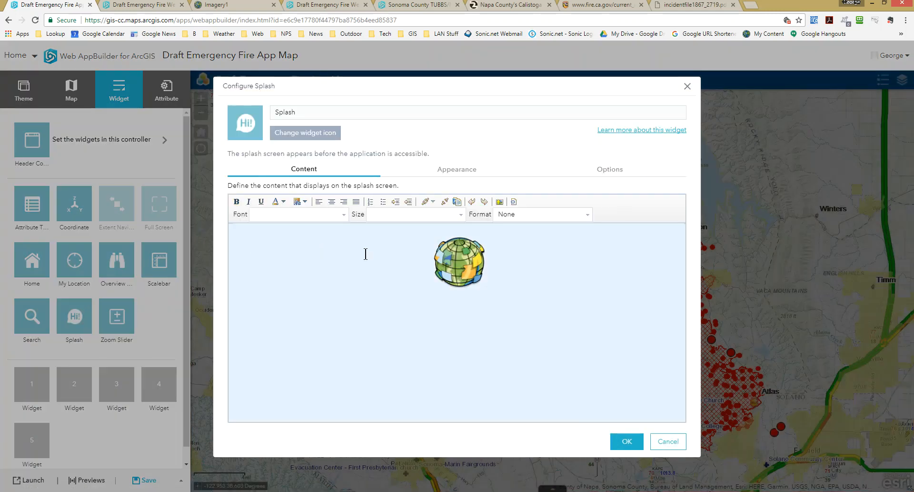
{"action": "left_click", "coordinate": [409, 267]}
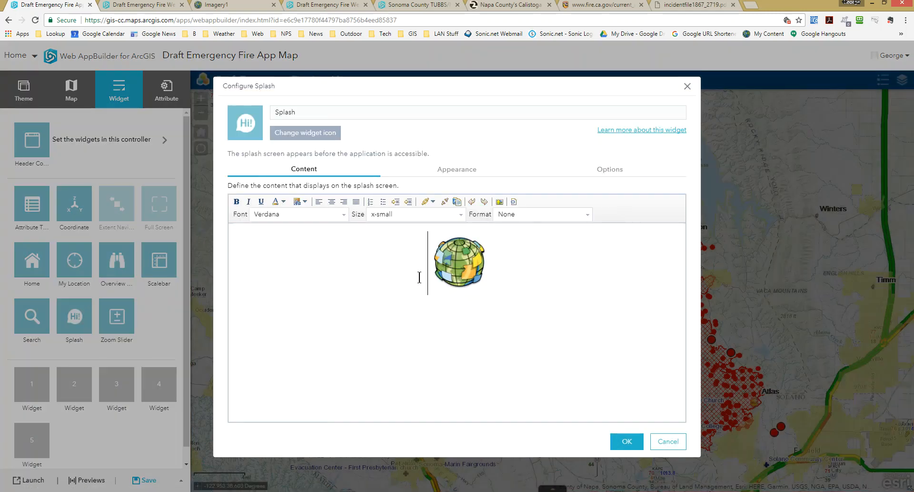
{"action": "key", "text": "Delete"}
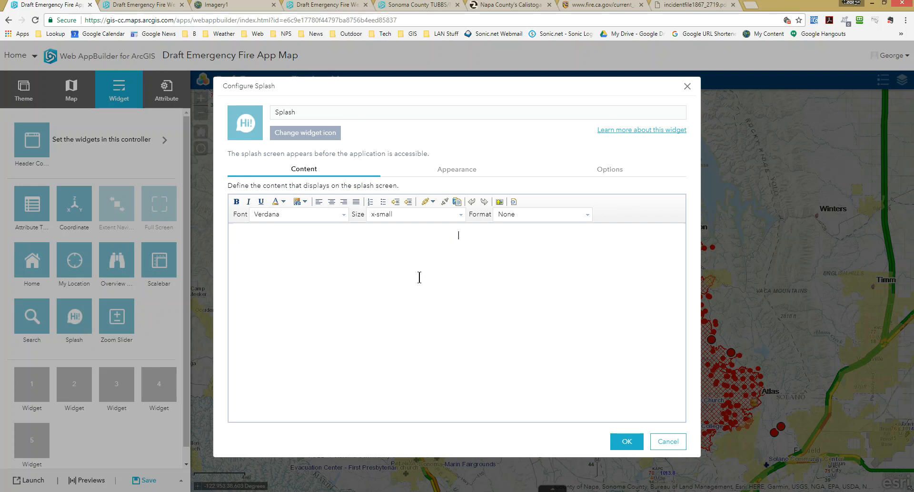
{"action": "left_click", "coordinate": [319, 205]}
- Enter the two-line splash text "Hi, welcome to...." and "from live publicly maintained servers. When in doubt call 911.", apply it and dismiss the splash preview
{"action": "type", "text": "H"}
{"action": "type", "text": "i, welcome t"}
{"action": "type", "text": "o...."}
{"action": "type", "text": "from "}
{"action": "type", "text": "live pub"}
{"action": "type", "text": "lic"}
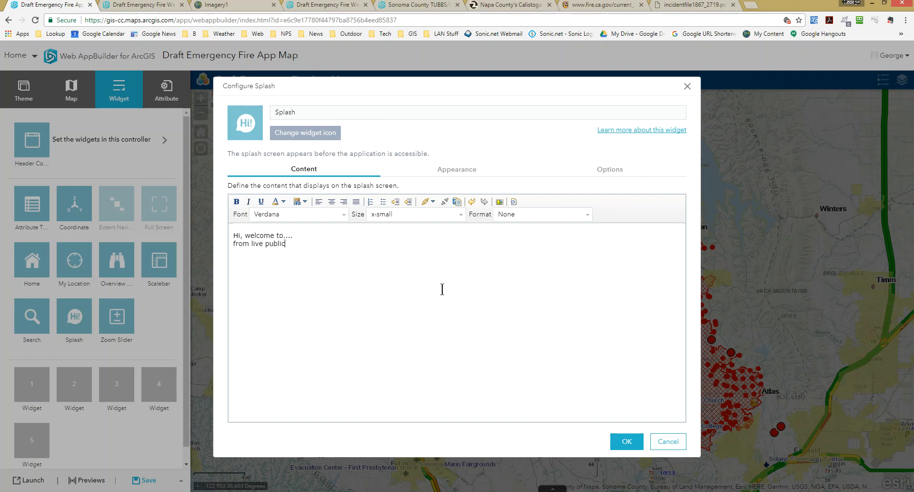
{"action": "type", "text": "ly maintained servers. When in doubt"}
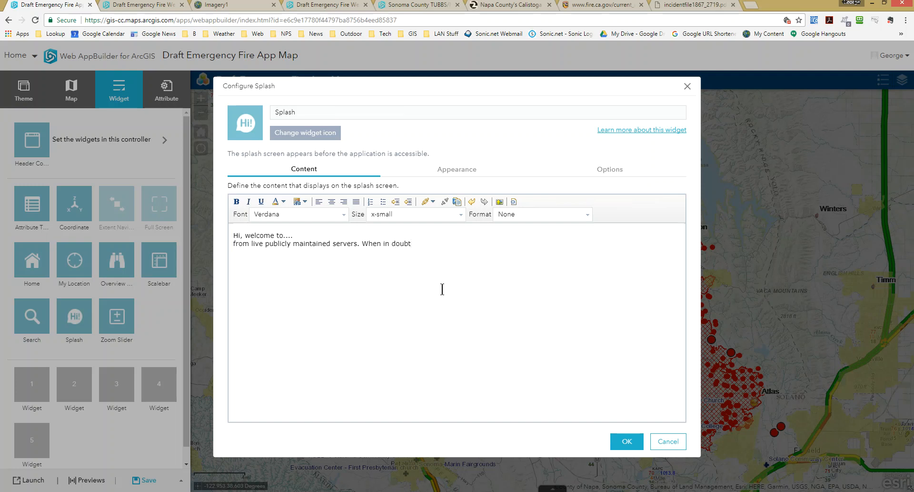
{"action": "type", "text": " call 911."}
{"action": "left_click", "coordinate": [627, 441]}
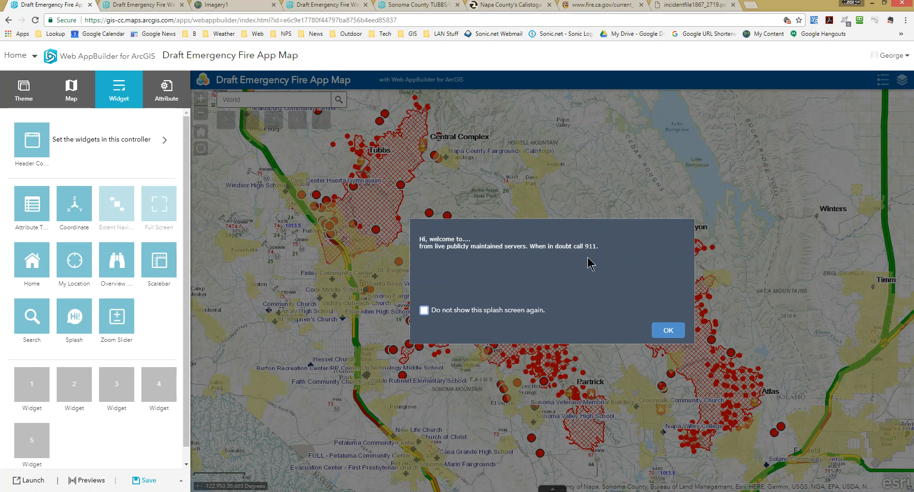
{"action": "left_click", "coordinate": [665, 333]}
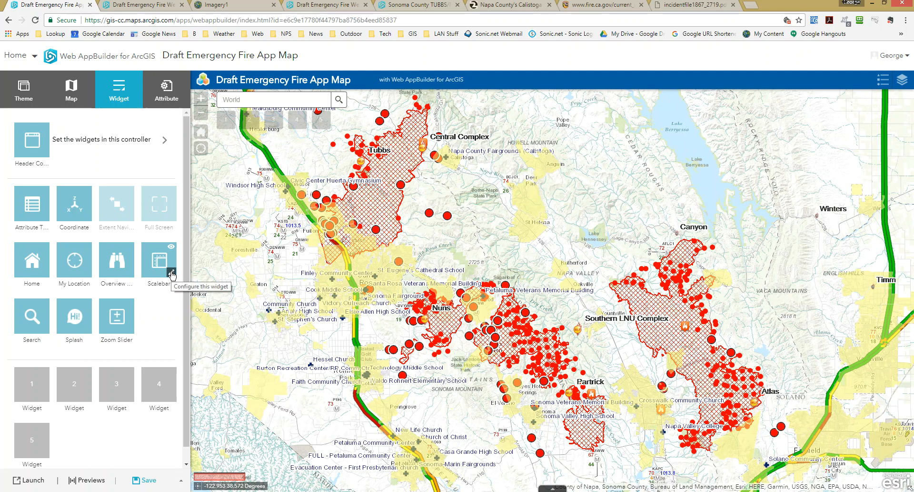
- Configure the Scalebar widget to use dual units and apply the setting
{"action": "left_click", "coordinate": [172, 274]}
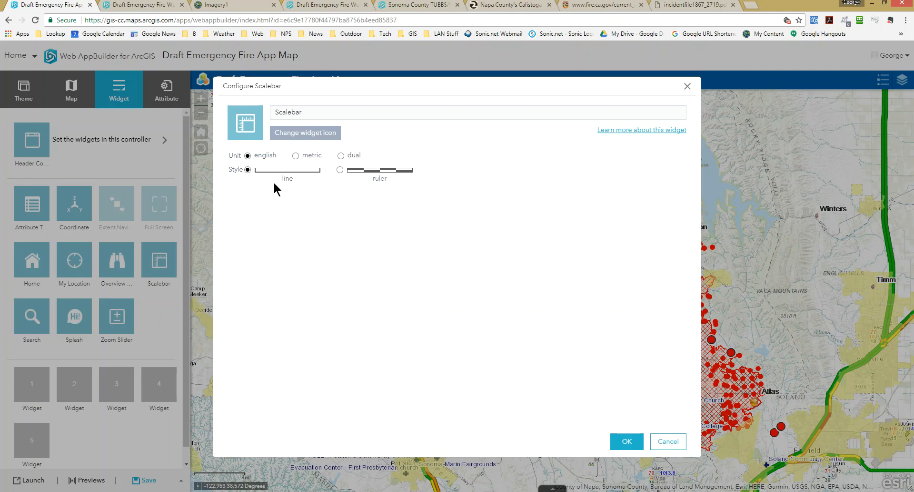
{"action": "left_click", "coordinate": [341, 155]}
{"action": "left_click", "coordinate": [624, 442]}
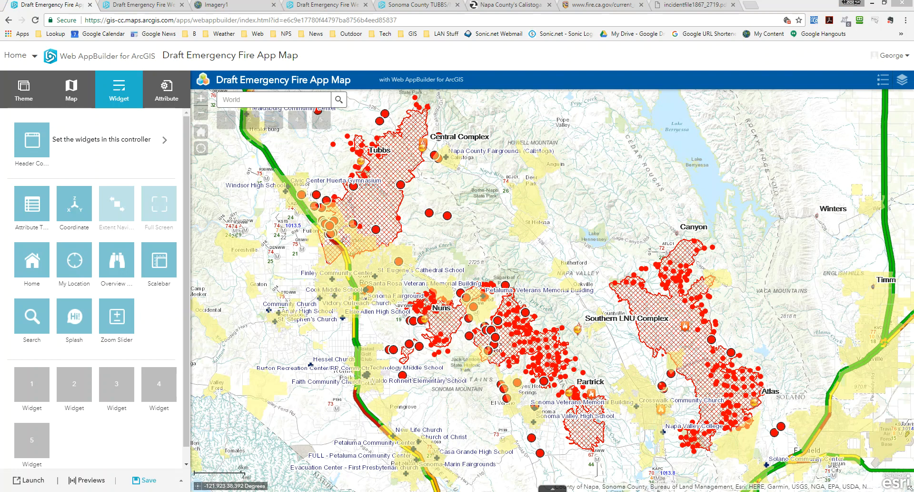
- Add the About widget to the first empty widget slot and delete all of its default content
{"action": "mouse_move", "coordinate": [73, 200]}
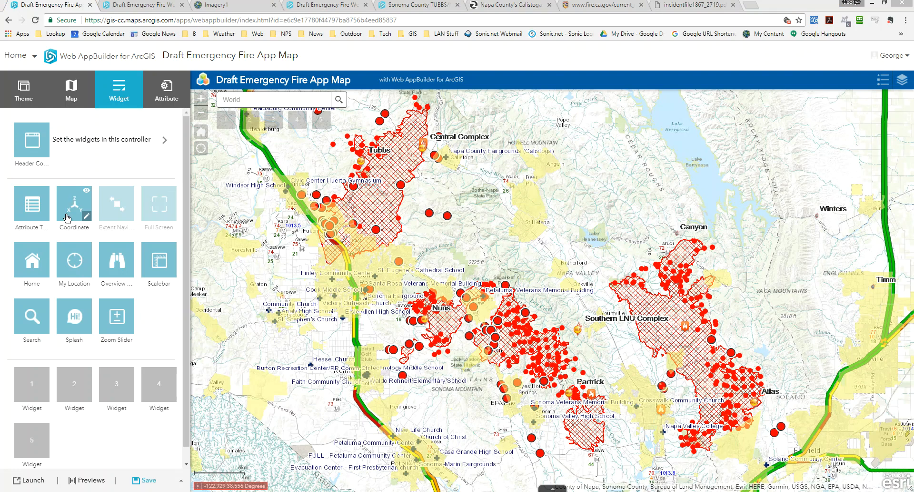
{"action": "mouse_move", "coordinate": [102, 322]}
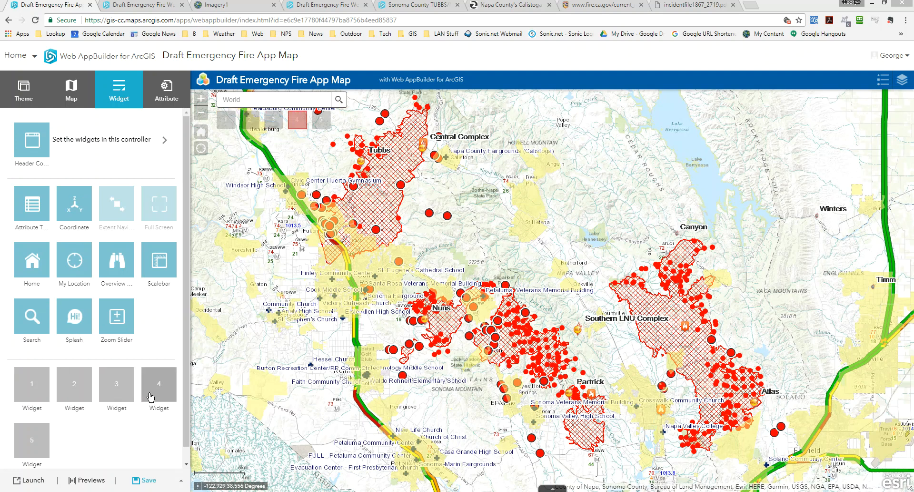
{"action": "left_click", "coordinate": [34, 387]}
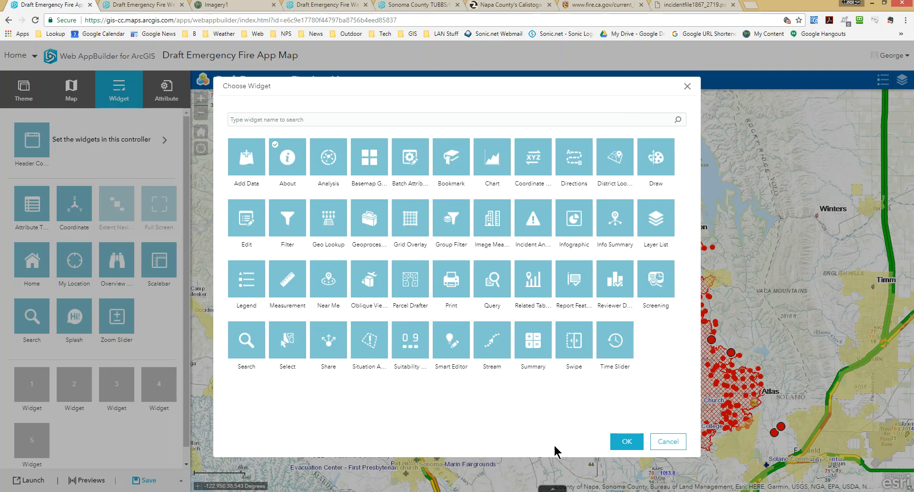
{"action": "left_click", "coordinate": [627, 442]}
{"action": "left_click_drag", "start_coordinate": [380, 236], "coordinate": [612, 262]}
{"action": "key", "text": "Delete"}
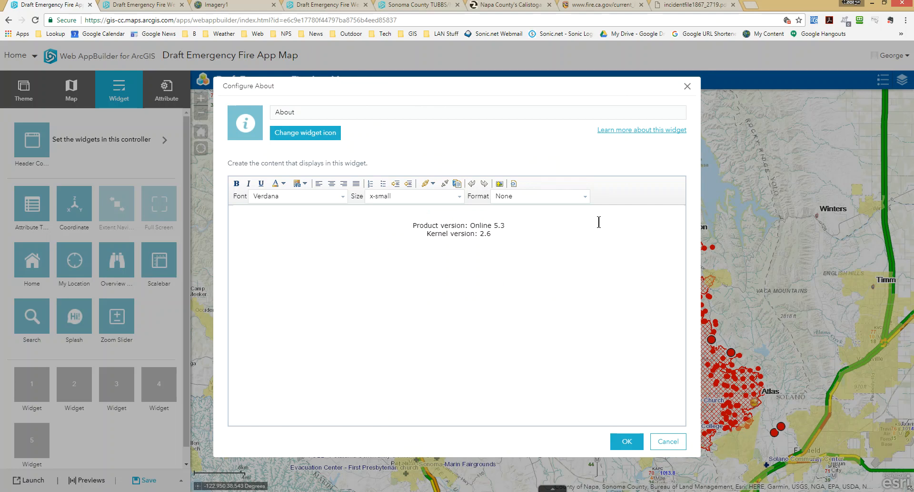
{"action": "left_click_drag", "start_coordinate": [530, 239], "coordinate": [458, 217]}
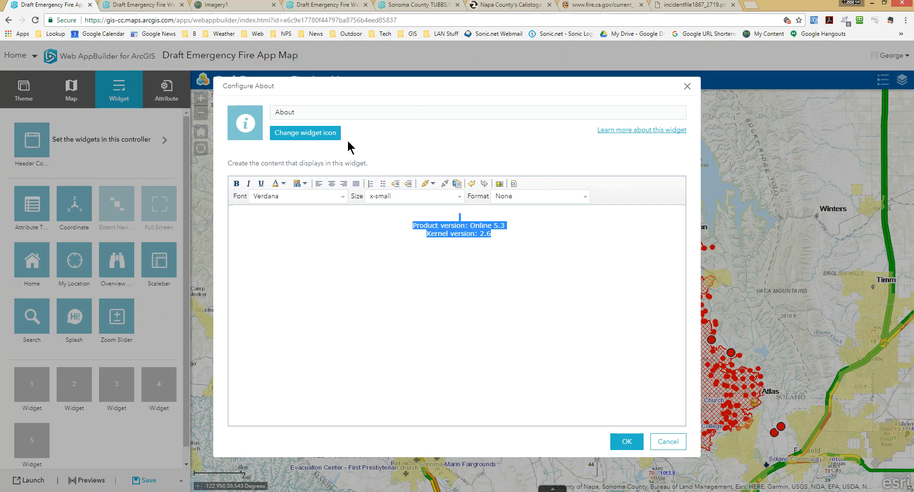
{"action": "key", "text": "Delete"}
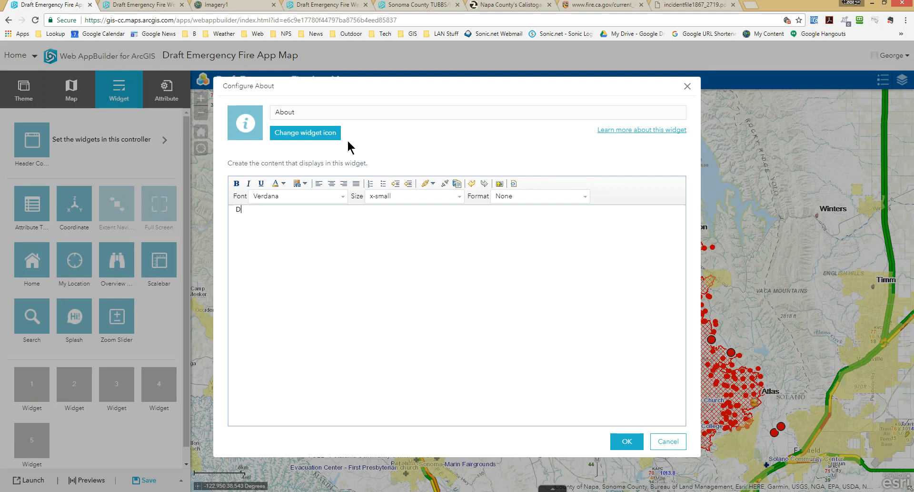
- Enter "Do this, then do this" as the About text with "This intended xyz" on the line above, correcting the misspelled "intended"
{"action": "type", "text": "Do this, then do this"}
{"action": "key", "text": "Return"}
{"action": "type", "text": "This inteded xyz"}
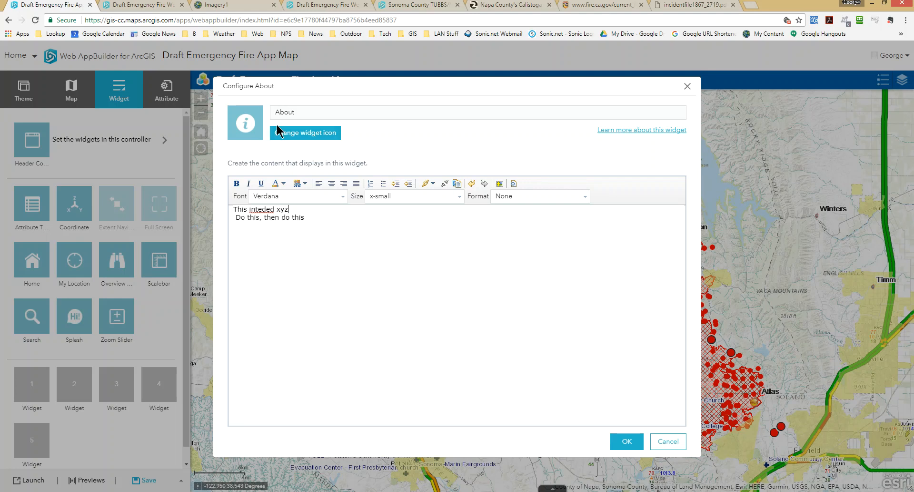
{"action": "right_click", "coordinate": [259, 209]}
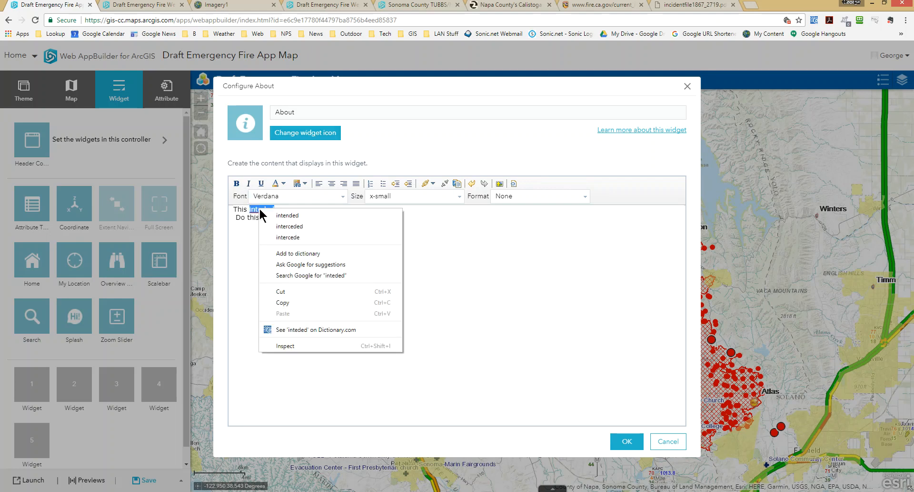
{"action": "left_click", "coordinate": [266, 214]}
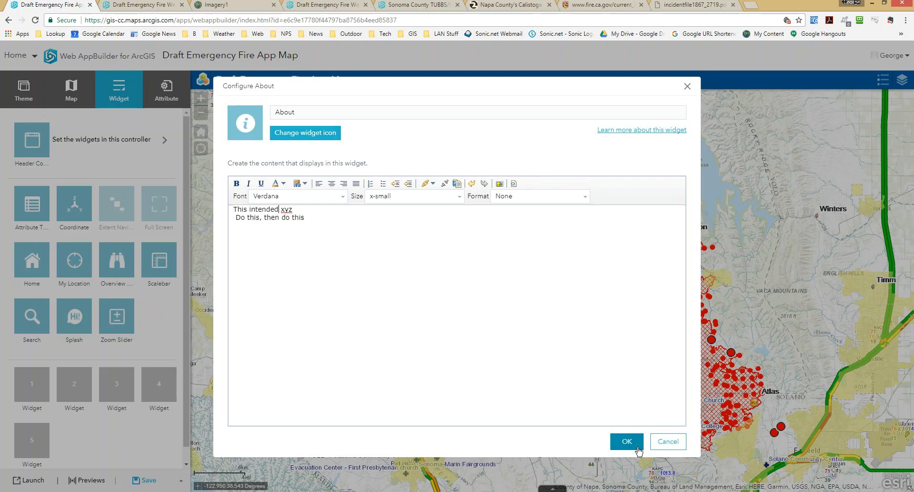
- Set the size of all the About text to large and apply the widget configuration
{"action": "key", "text": "ctrl+a"}
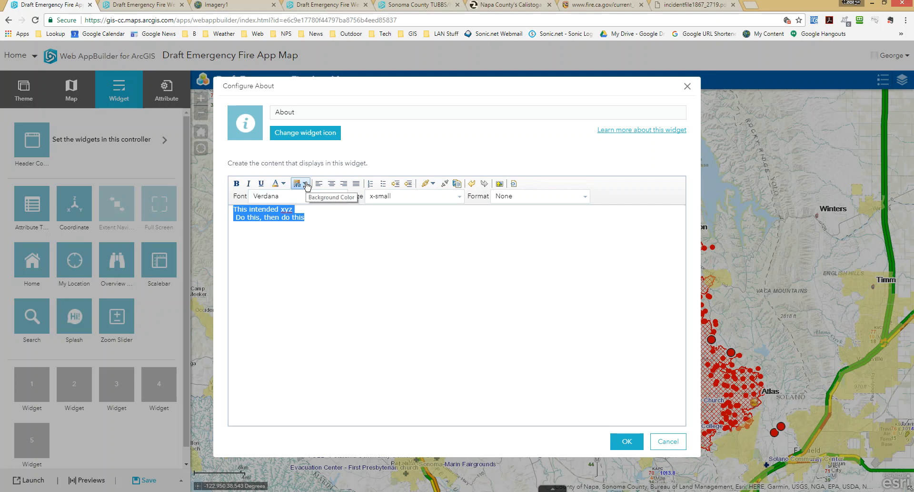
{"action": "left_click", "coordinate": [460, 197]}
{"action": "left_click", "coordinate": [377, 258]}
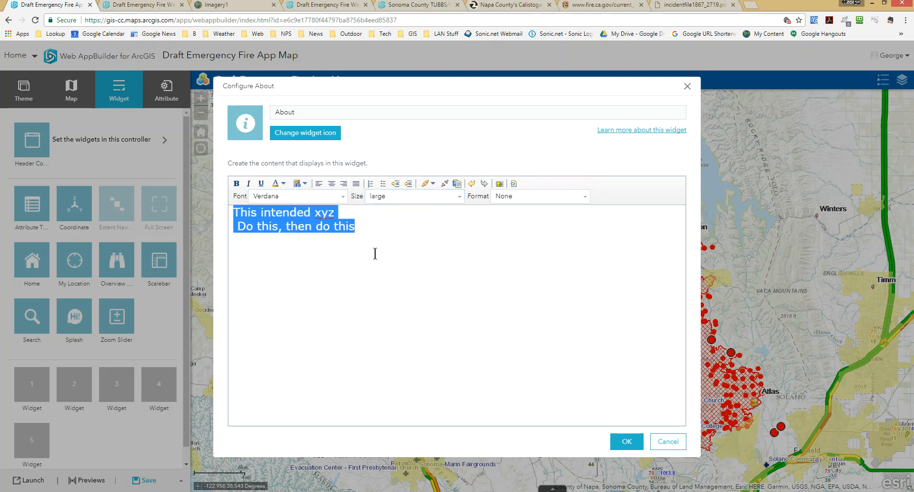
{"action": "left_click", "coordinate": [628, 441]}
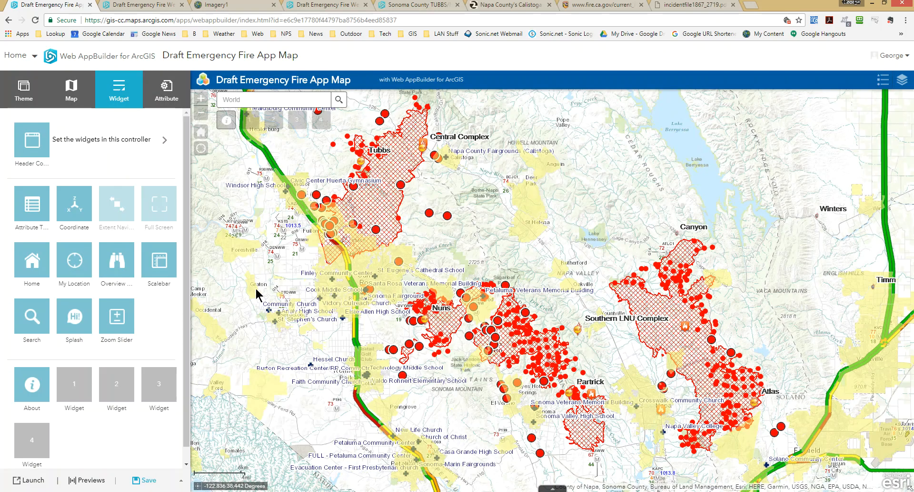
- Add the Basemap Gallery widget, keeping it always synchronized with the organization's Basemap Gallery setting
{"action": "mouse_move", "coordinate": [88, 308]}
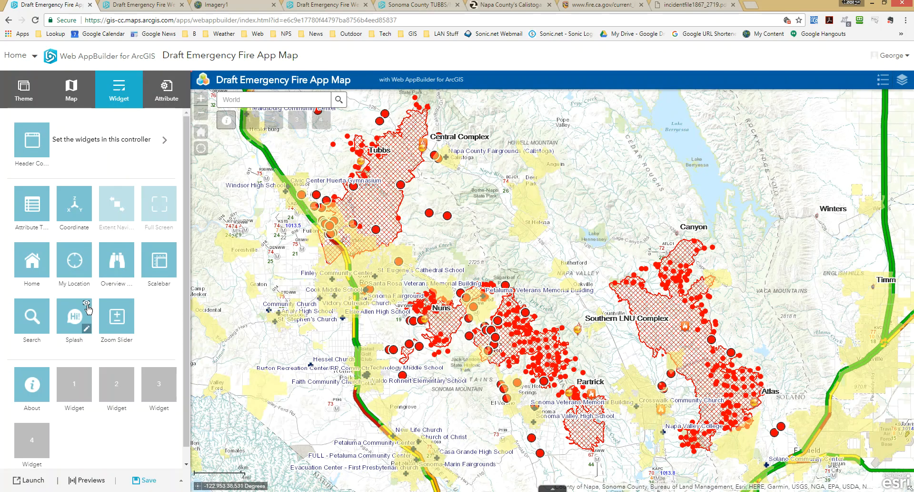
{"action": "left_click", "coordinate": [81, 371]}
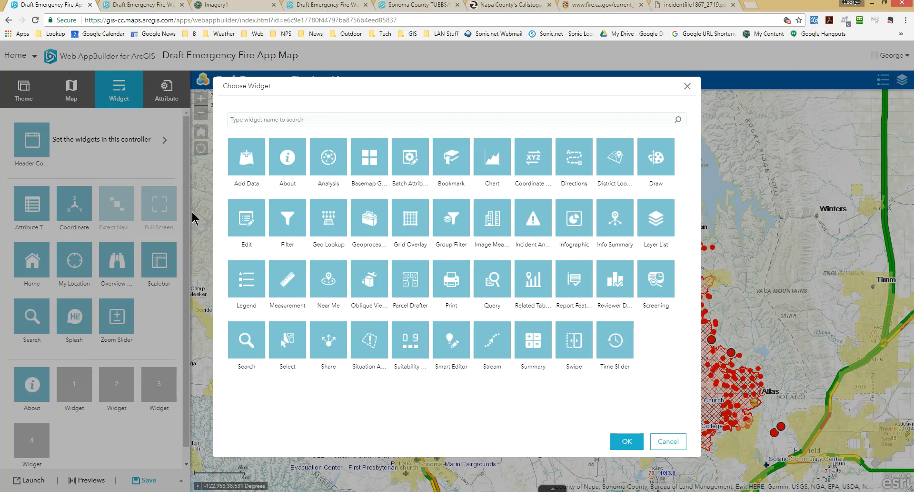
{"action": "left_click", "coordinate": [371, 162]}
{"action": "left_click", "coordinate": [634, 442]}
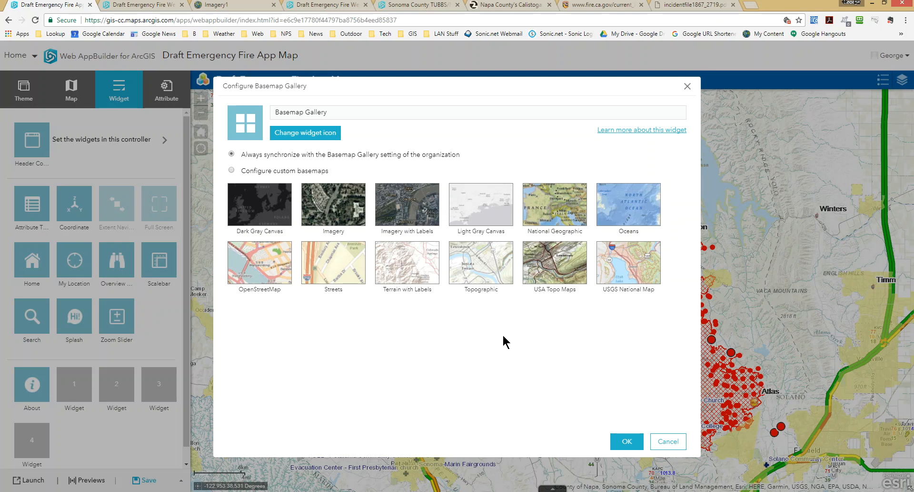
{"action": "left_click", "coordinate": [629, 444]}
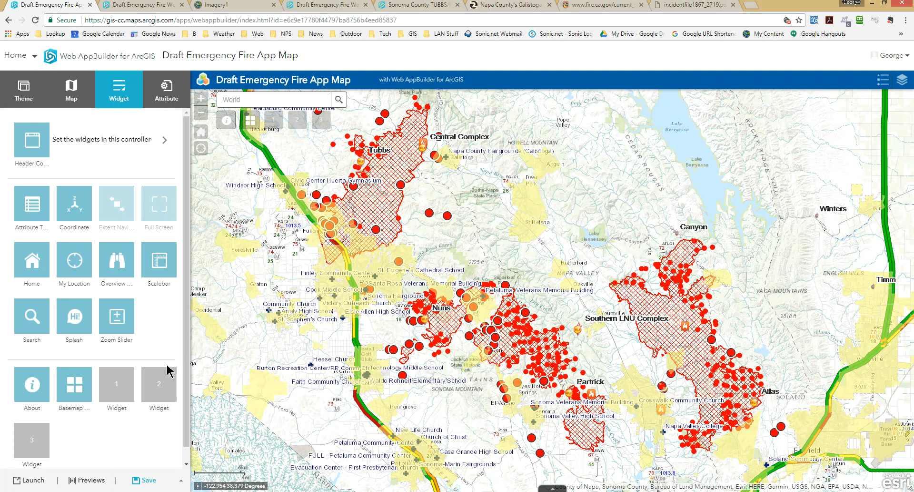
- Add the Share widget with the email, facebook, twitter and google+ sharing options kept on
{"action": "left_click", "coordinate": [125, 387]}
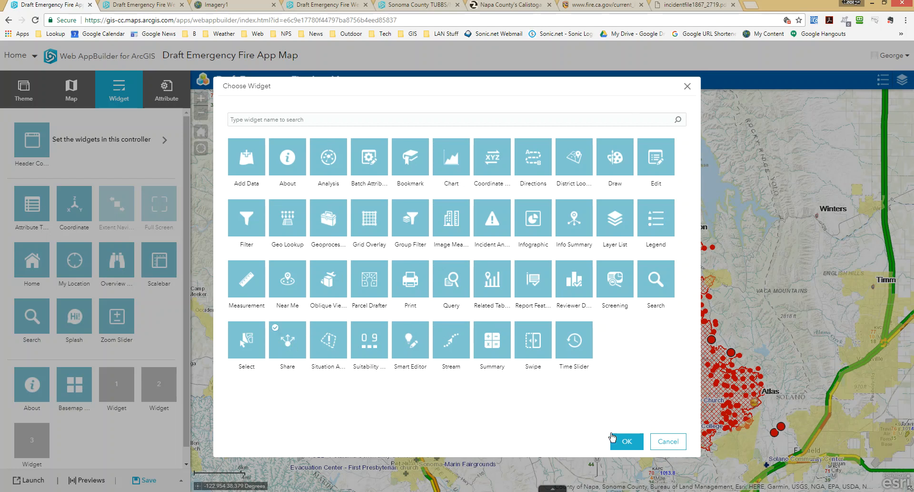
{"action": "left_click", "coordinate": [626, 440]}
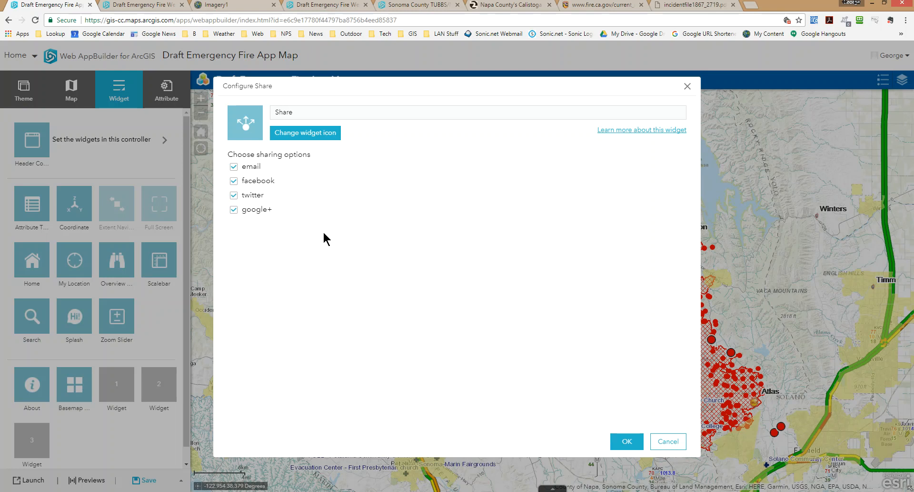
{"action": "left_click", "coordinate": [627, 441]}
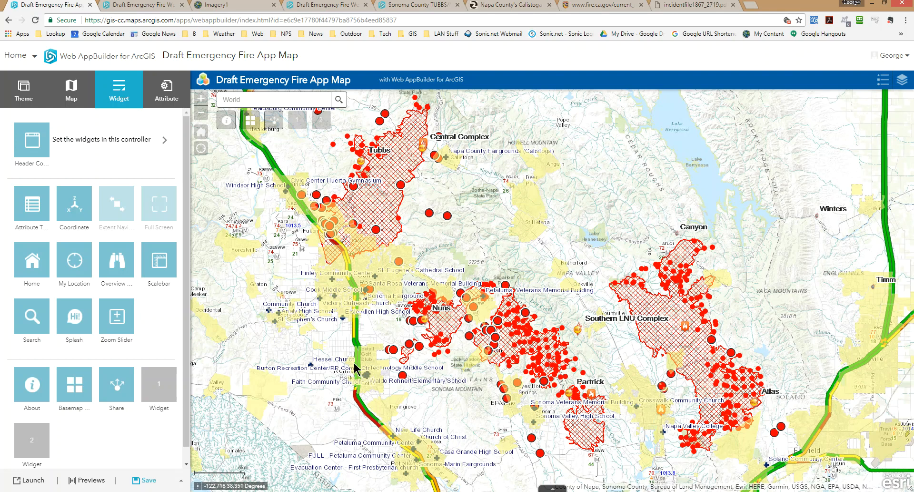
- Add the Measurement widget with acres and miles as default units and the area, distance and location tools shown
{"action": "left_click", "coordinate": [160, 391]}
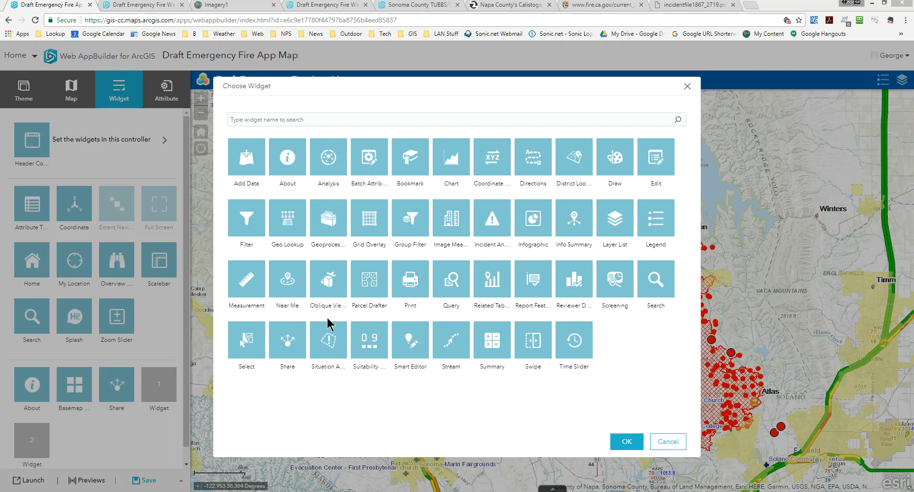
{"action": "left_click", "coordinate": [249, 281]}
{"action": "left_click", "coordinate": [630, 440]}
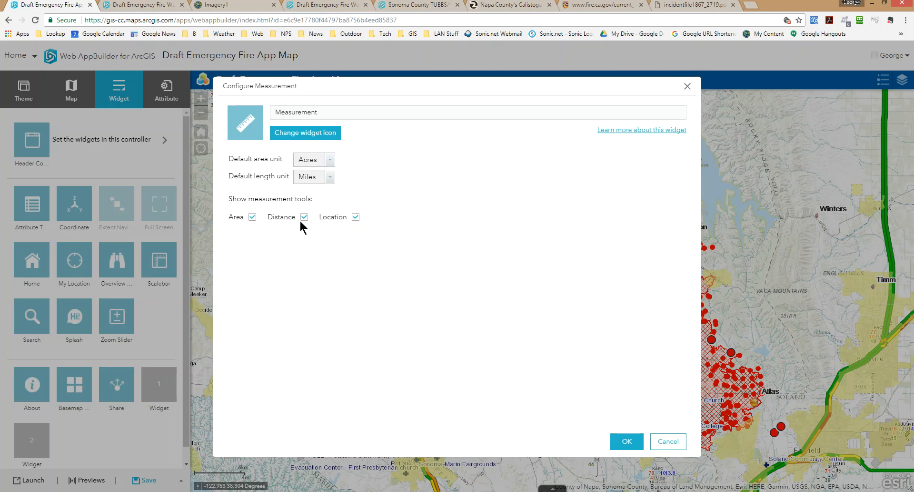
{"action": "left_click", "coordinate": [627, 442]}
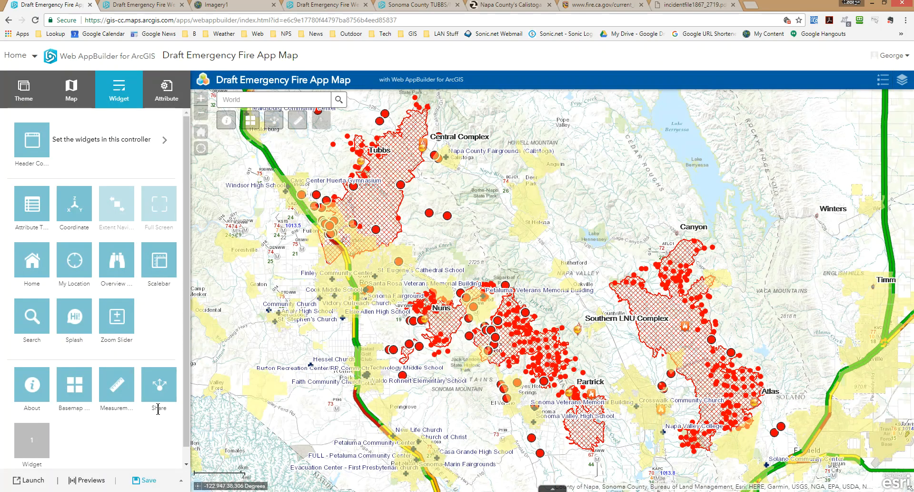
- Add the Print widget to the last empty slot, keeping PDF as default format and MAP_ONLY as default layout
{"action": "left_click", "coordinate": [32, 445]}
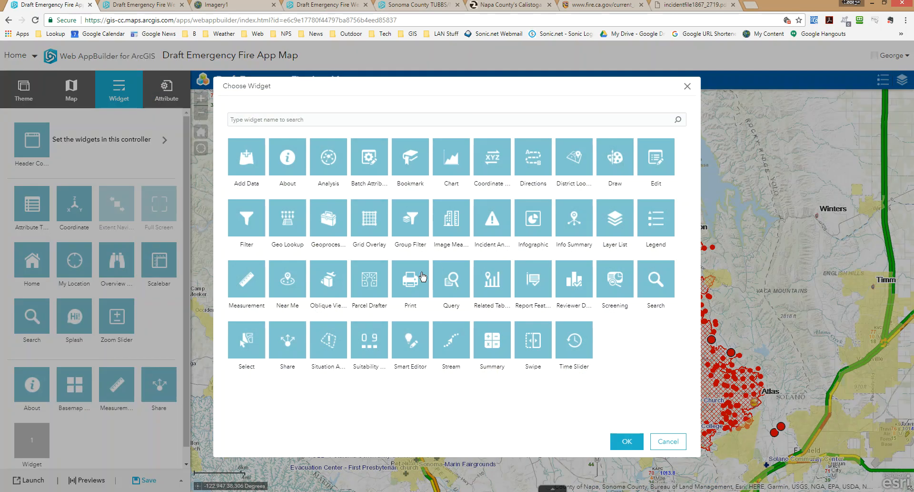
{"action": "left_click", "coordinate": [627, 441]}
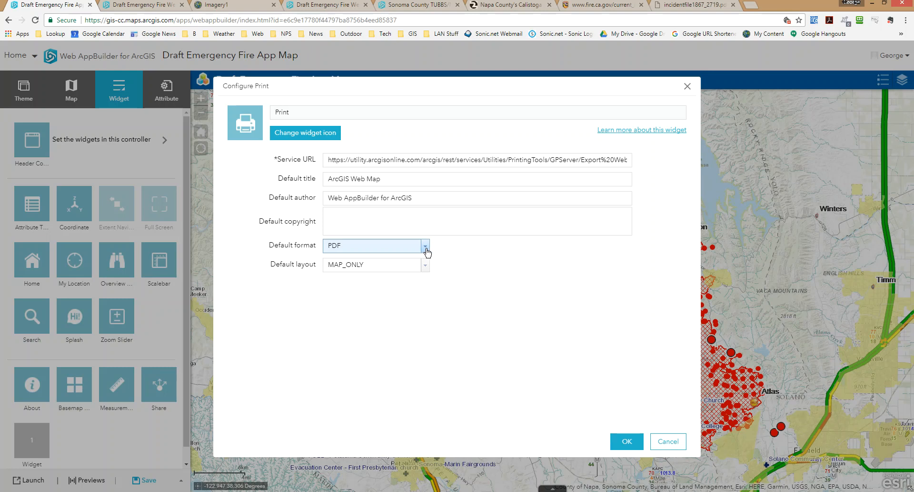
{"action": "left_click", "coordinate": [425, 248]}
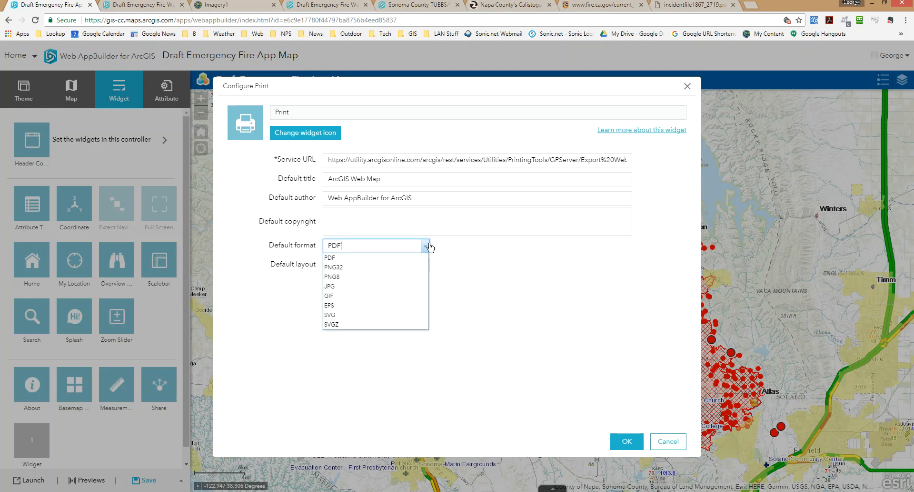
{"action": "left_click", "coordinate": [428, 247]}
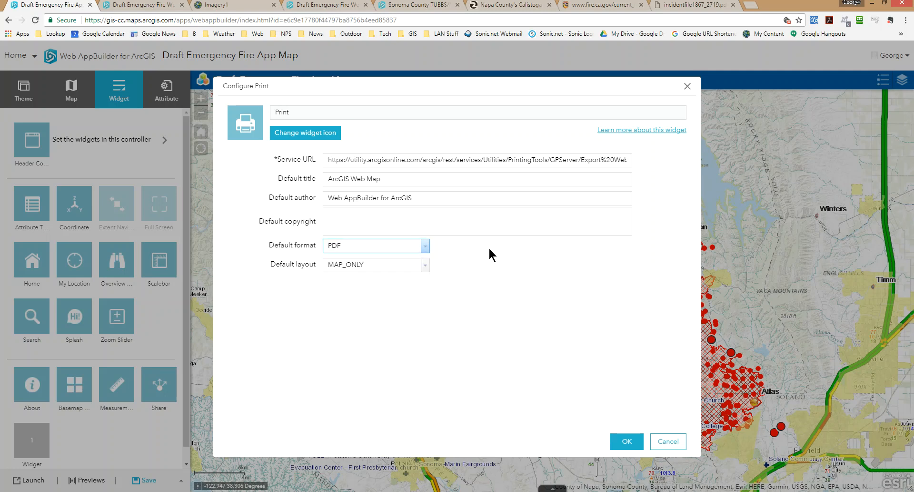
{"action": "left_click", "coordinate": [425, 266]}
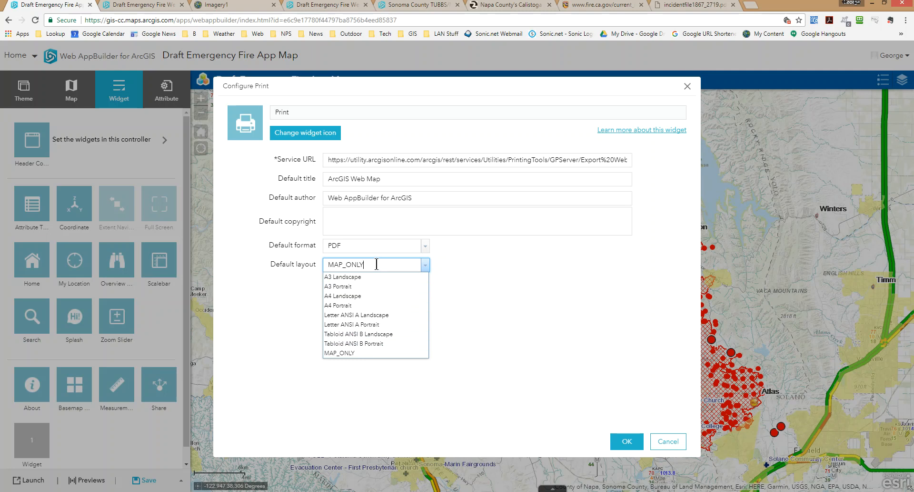
{"action": "left_click", "coordinate": [515, 279]}
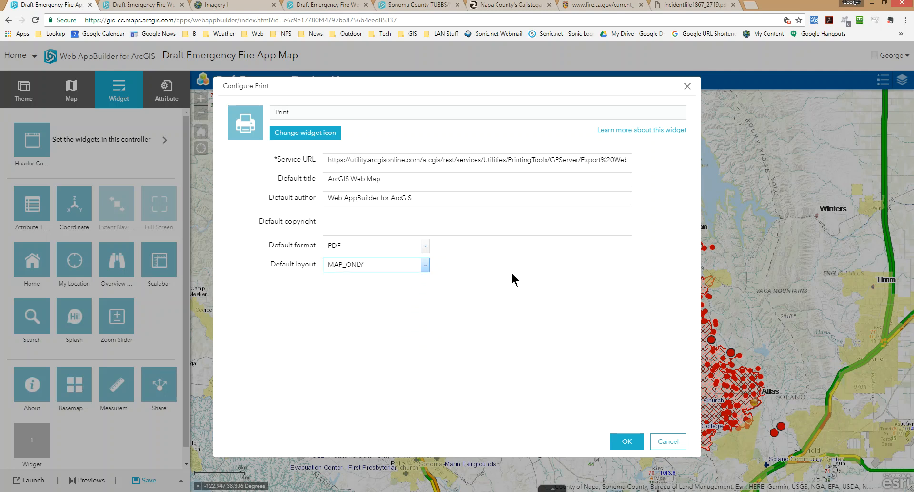
{"action": "left_click", "coordinate": [626, 441]}
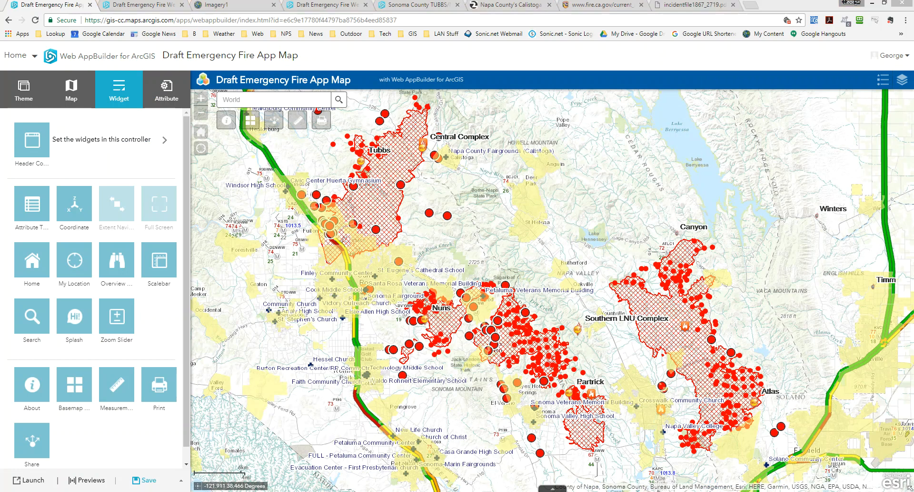
- Save the app and preview it on the Surface Pro 3 screen size, dismissing the splash screen
{"action": "left_click", "coordinate": [147, 482]}
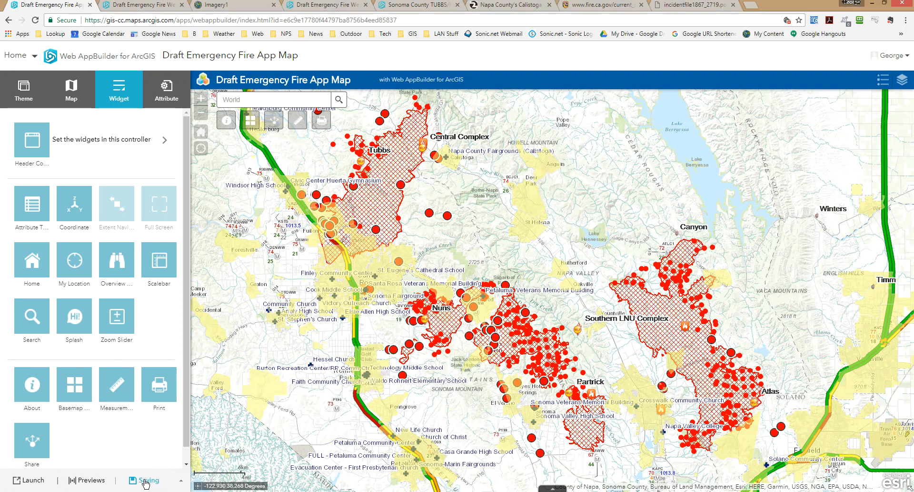
{"action": "left_click", "coordinate": [88, 483]}
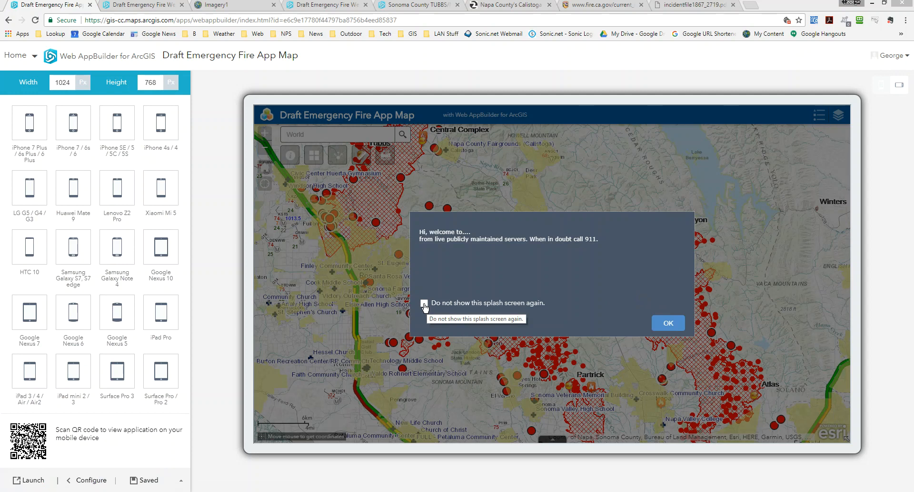
{"action": "left_click", "coordinate": [668, 324]}
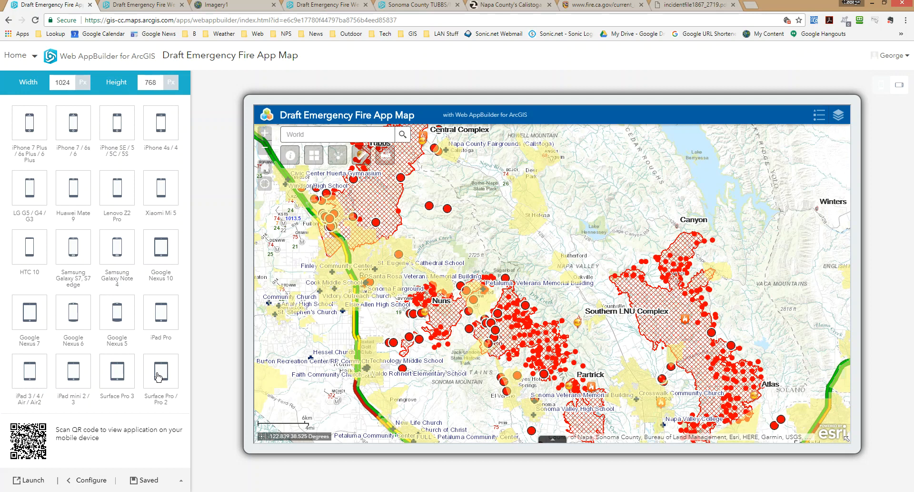
{"action": "left_click", "coordinate": [116, 371]}
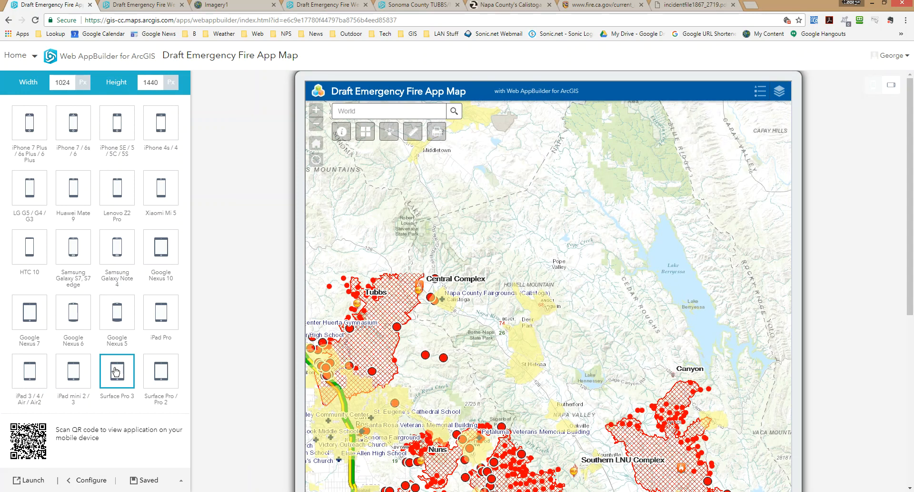
- Look over the lower part of the map in the Surface Pro 3 preview and return to configuring the app
{"action": "left_click_drag", "start_coordinate": [911, 258], "coordinate": [910, 370]}
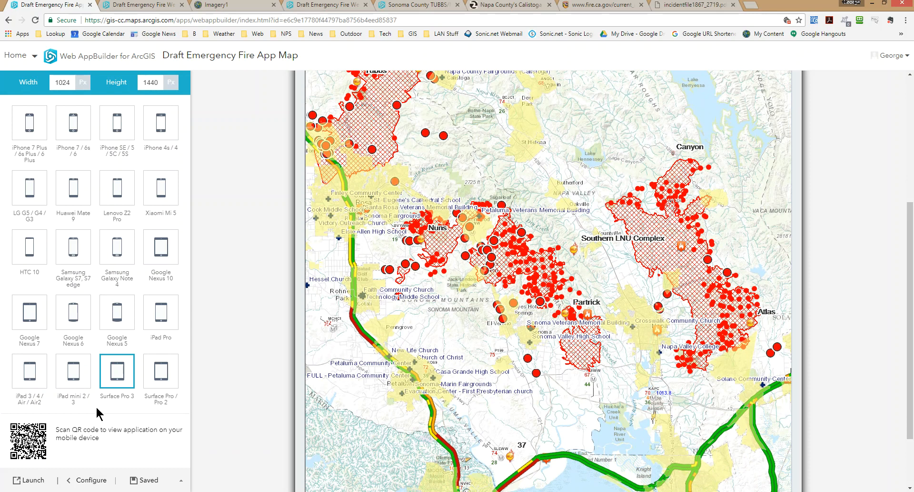
{"action": "left_click", "coordinate": [91, 478]}
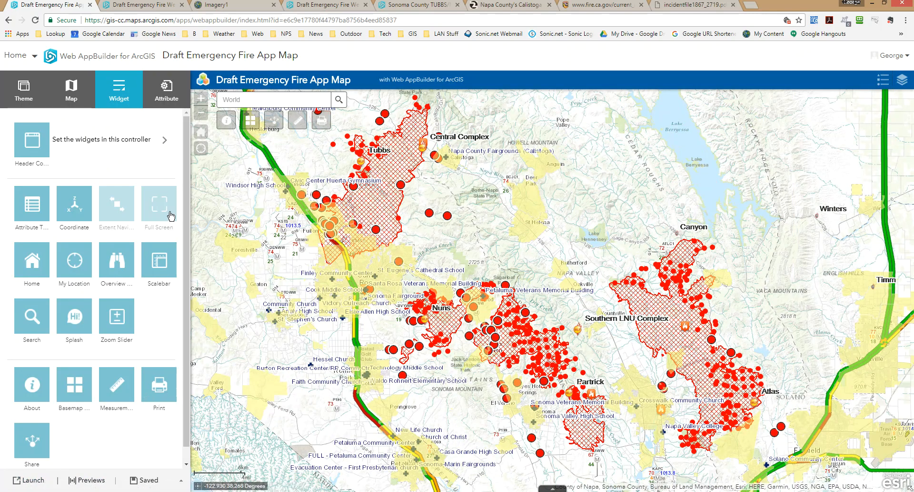
- Enable proxy use in the subscriber content access settings for the Global Surface Wind, Real Time Wildfire and Traffic layers, and save the app
{"action": "left_click", "coordinate": [166, 89]}
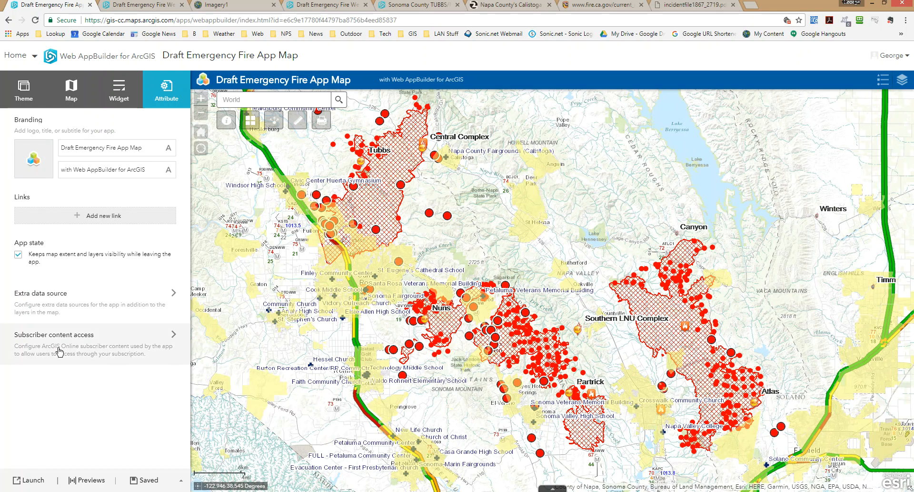
{"action": "left_click", "coordinate": [175, 337]}
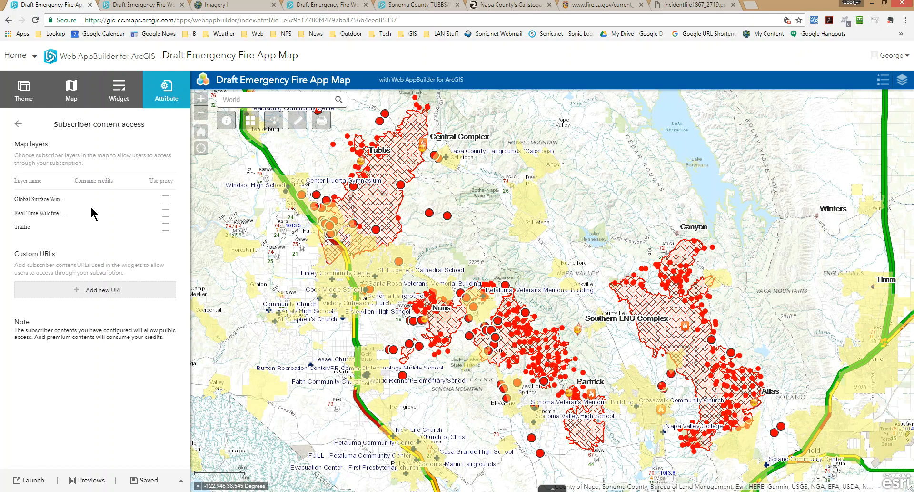
{"action": "left_click", "coordinate": [165, 212]}
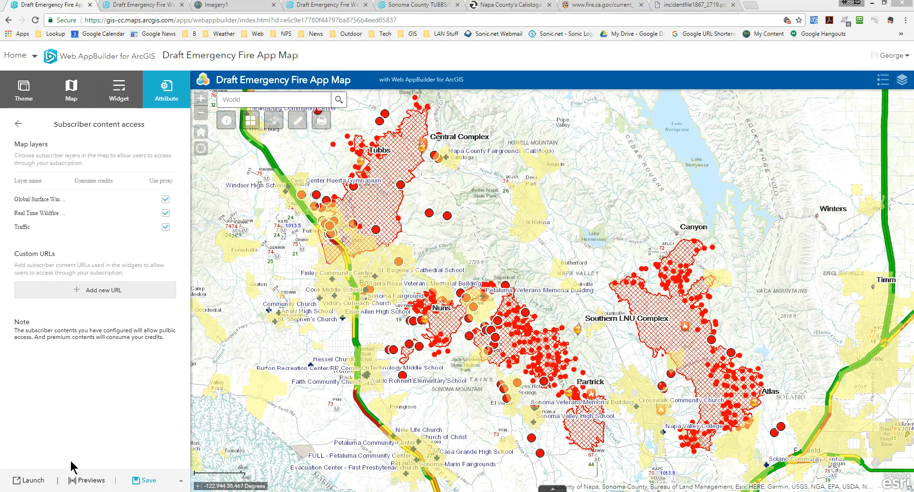
{"action": "left_click", "coordinate": [144, 482]}
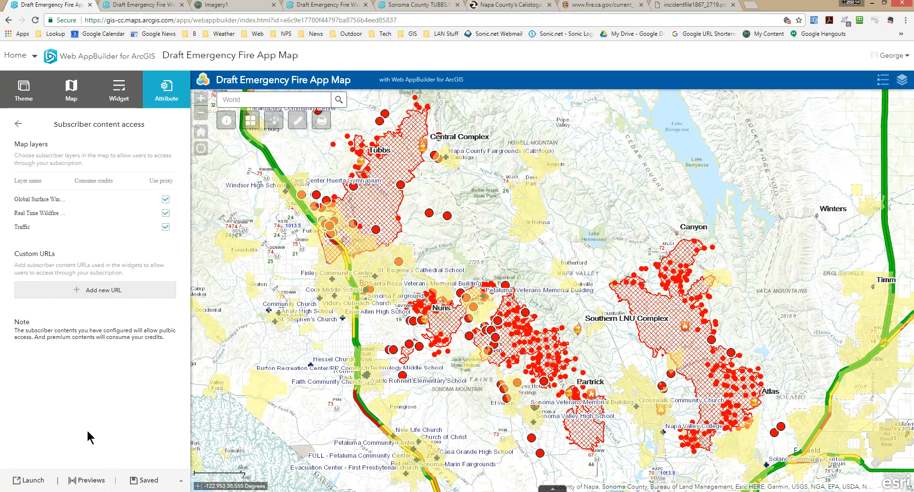
{"action": "left_click", "coordinate": [135, 6]}
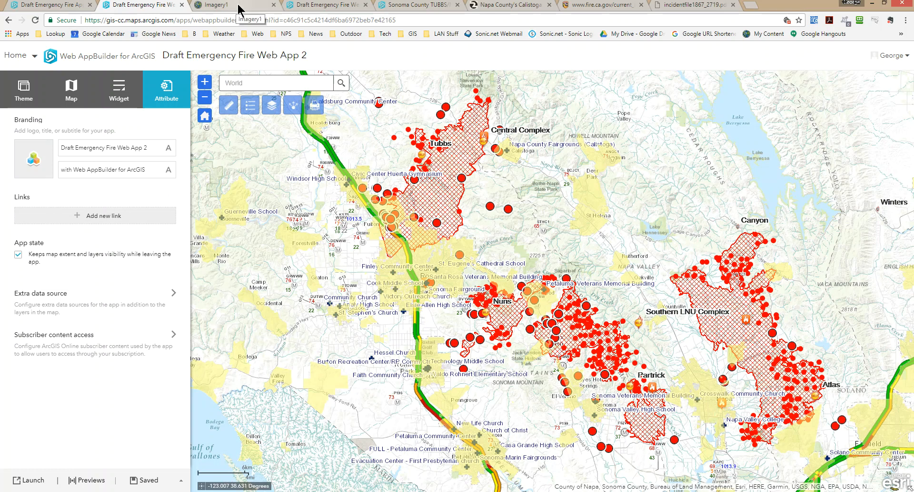
{"action": "left_click", "coordinate": [76, 6]}
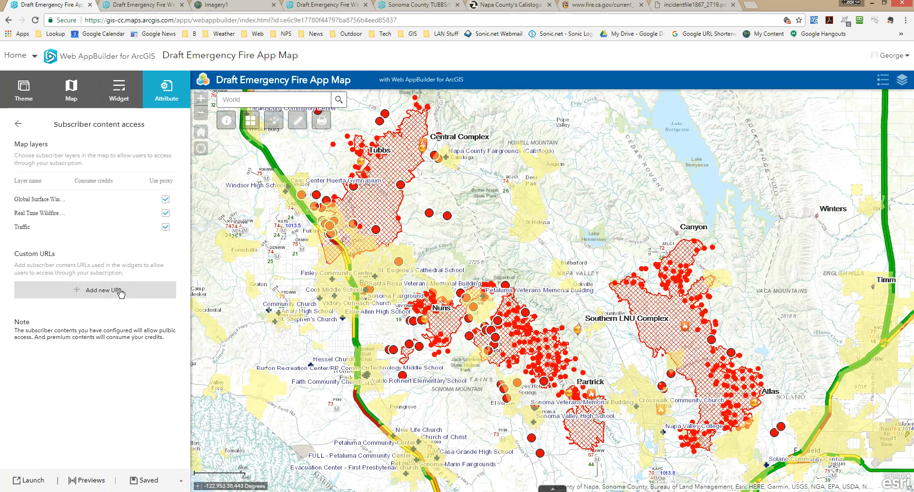
- Launch the Draft Emergency Fire App Map as a live web app and dismiss its splash screen
{"action": "left_click", "coordinate": [25, 482]}
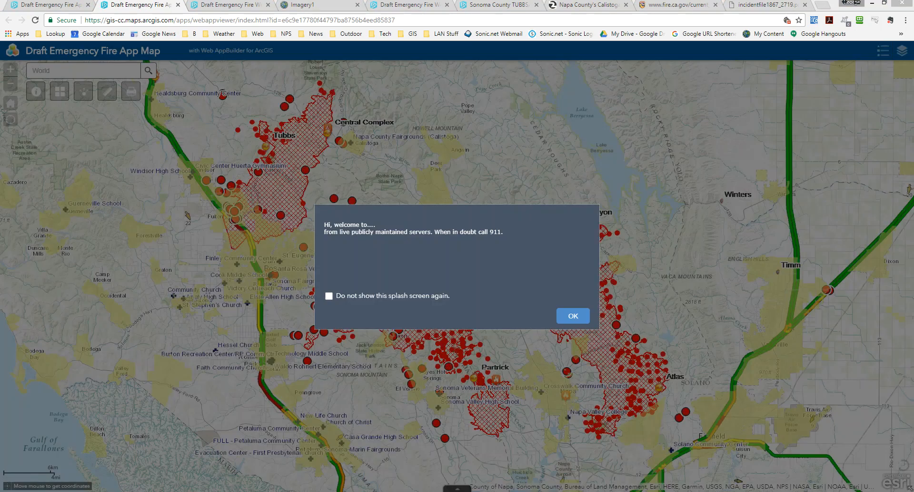
{"action": "left_click", "coordinate": [573, 316]}
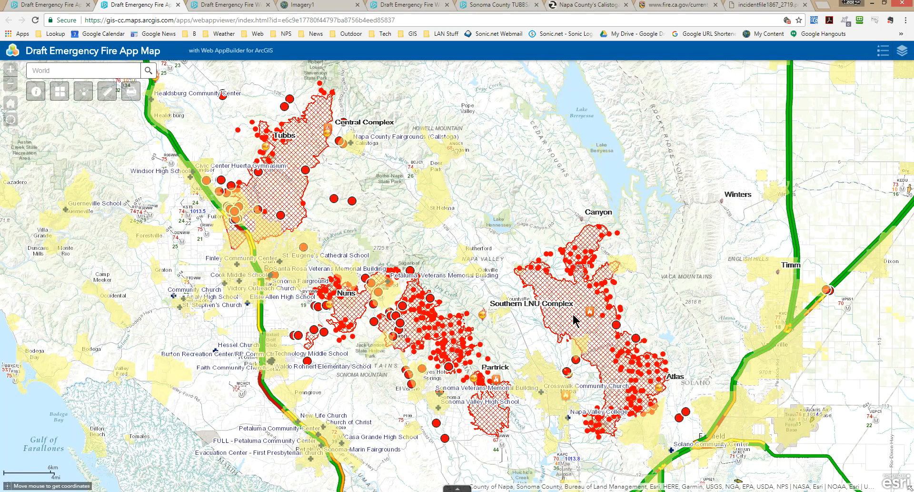